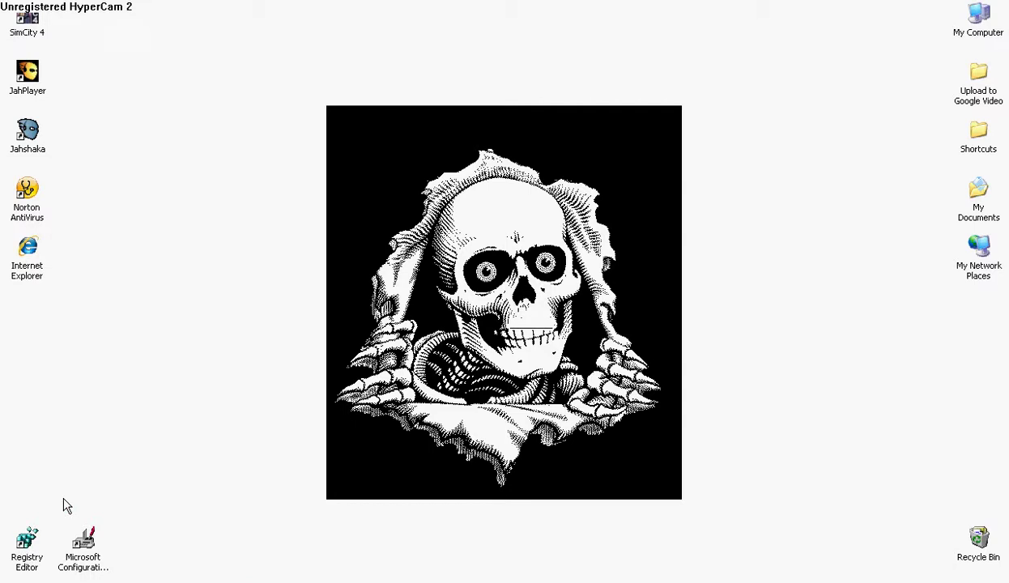
key("super")
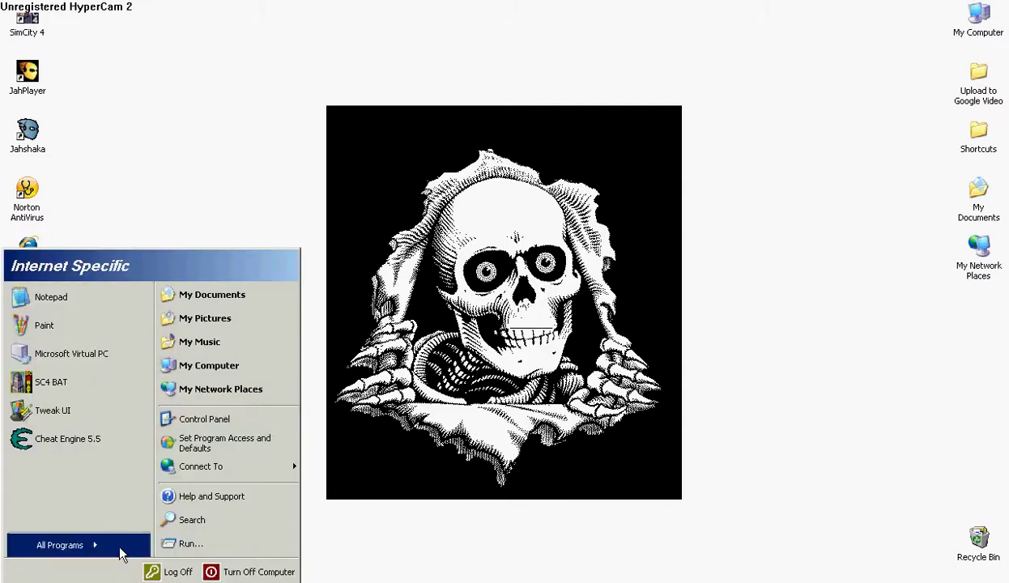
left_click(190, 531)
left_click(168, 554)
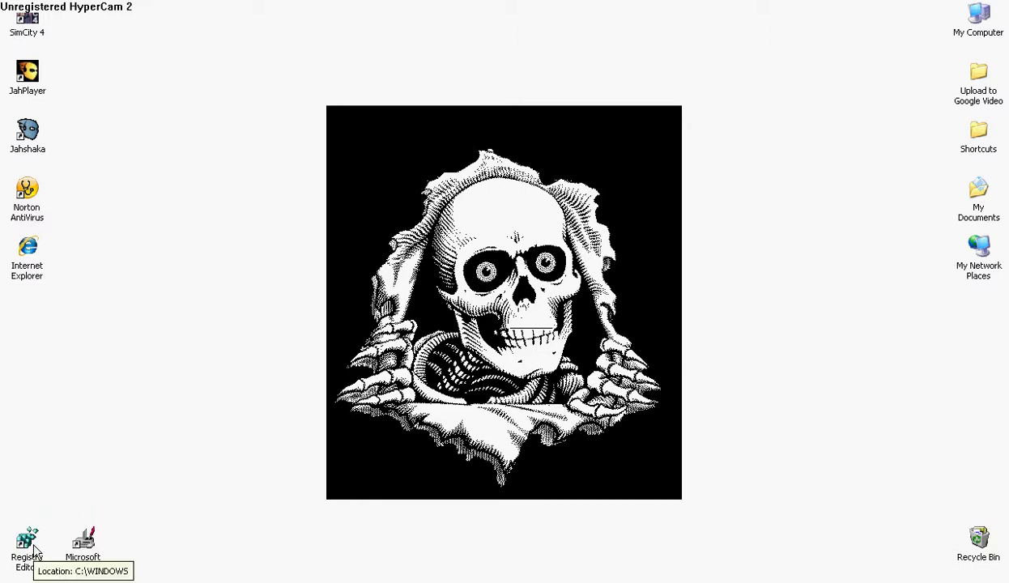
Step: Run Registry Editor from its desktop shortcut as the other listed user account, entering that account's password
right_click(35, 547)
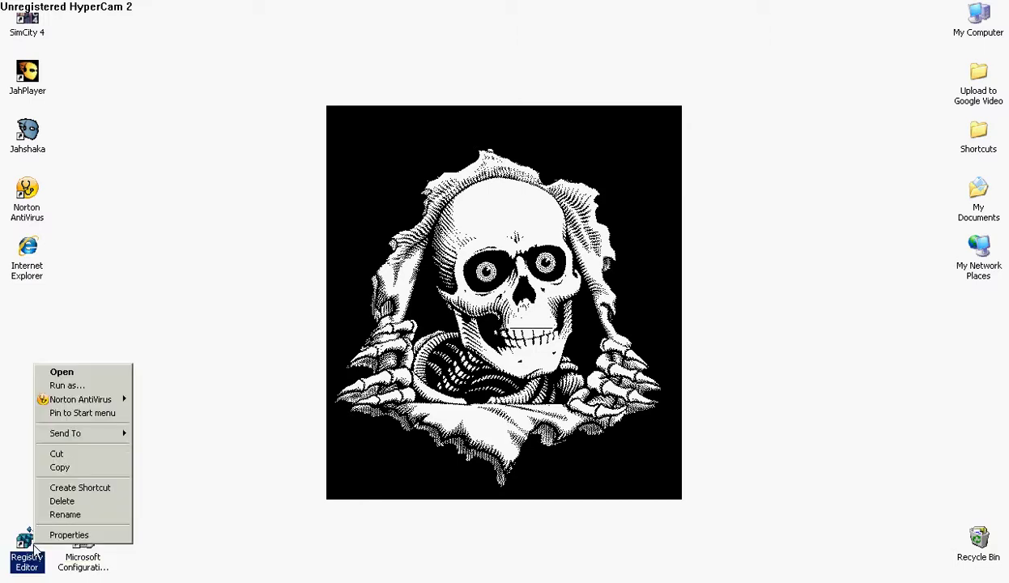
left_click(81, 386)
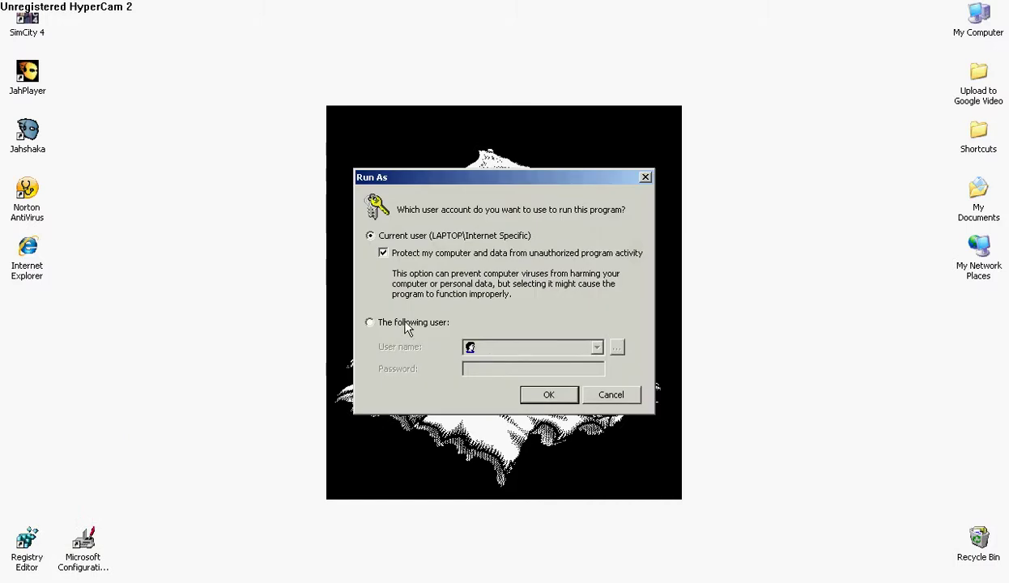
left_click(371, 323)
left_click(599, 347)
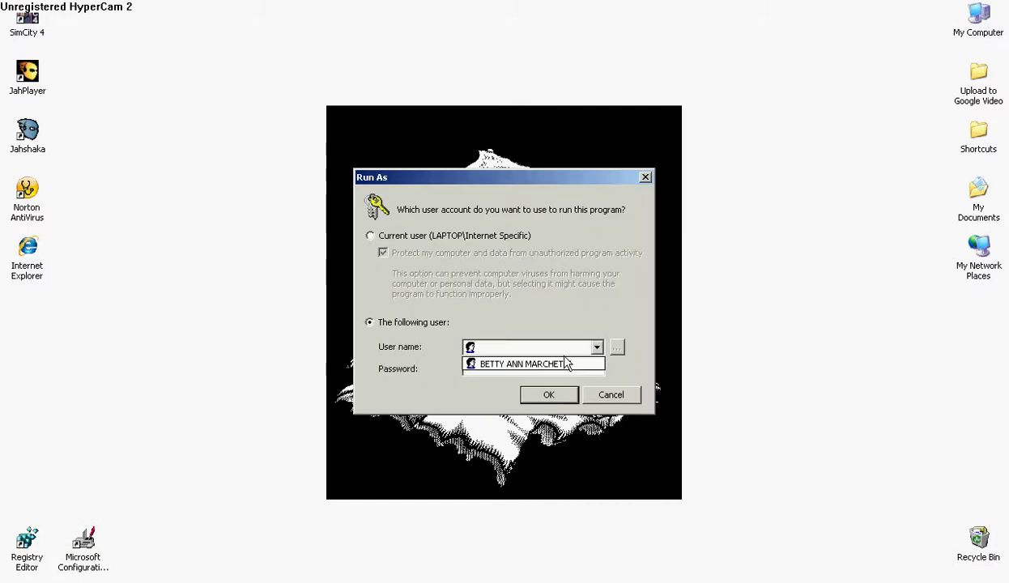
left_click(536, 361)
left_click(536, 365)
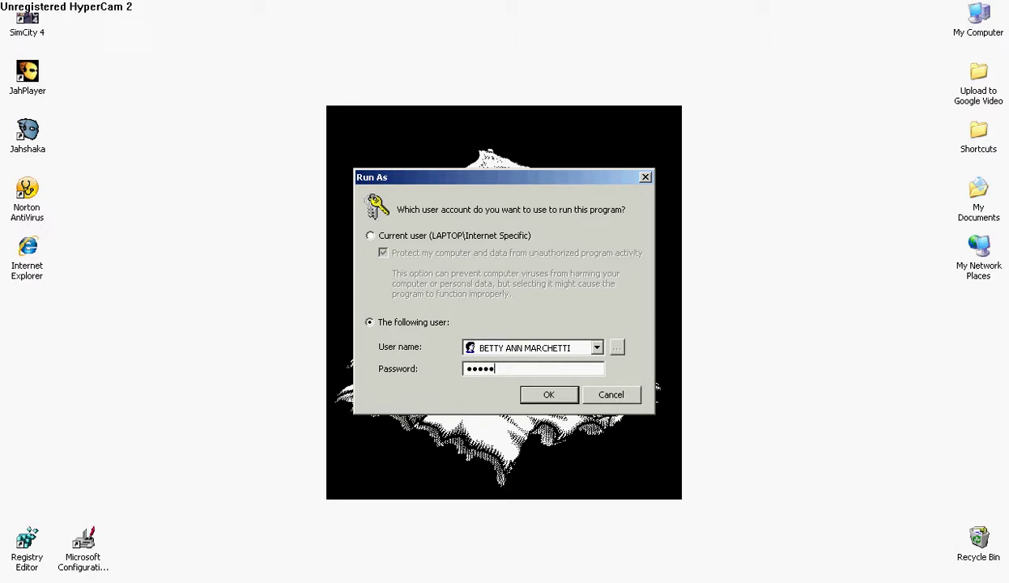
key("Return")
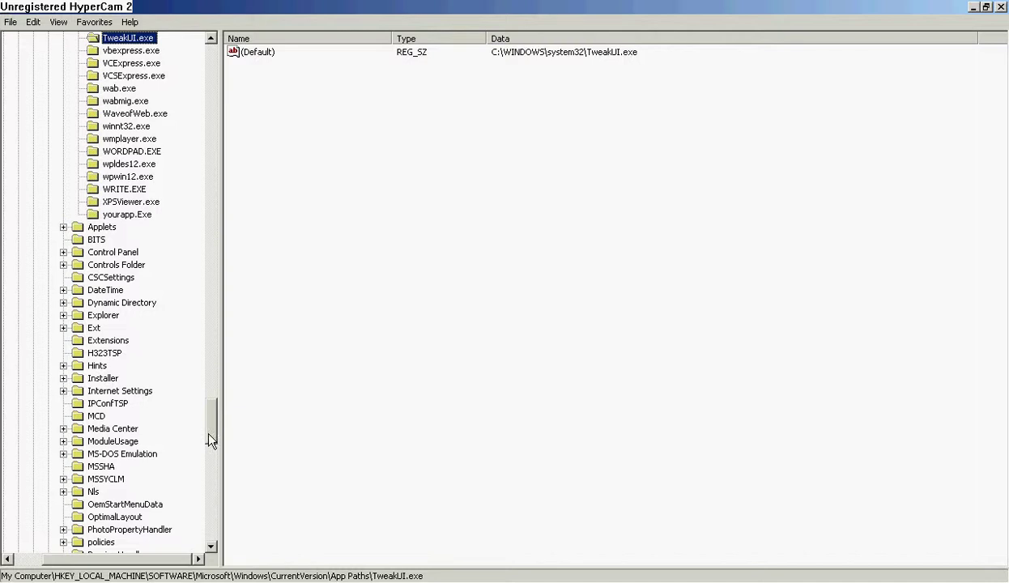
Step: Browse the registry tree from HKEY_LOCAL_MACHINE through SOFTWARE, Microsoft, Windows and CurrentVersion to the App Paths key
left_click_drag(208, 440, 231, 69)
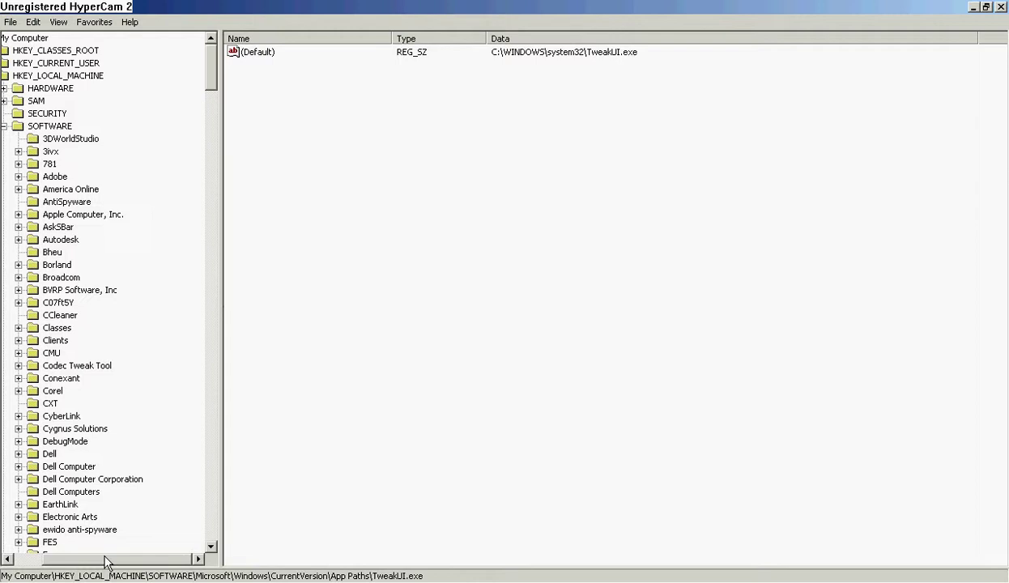
left_click_drag(105, 559, 42, 534)
left_click(25, 76)
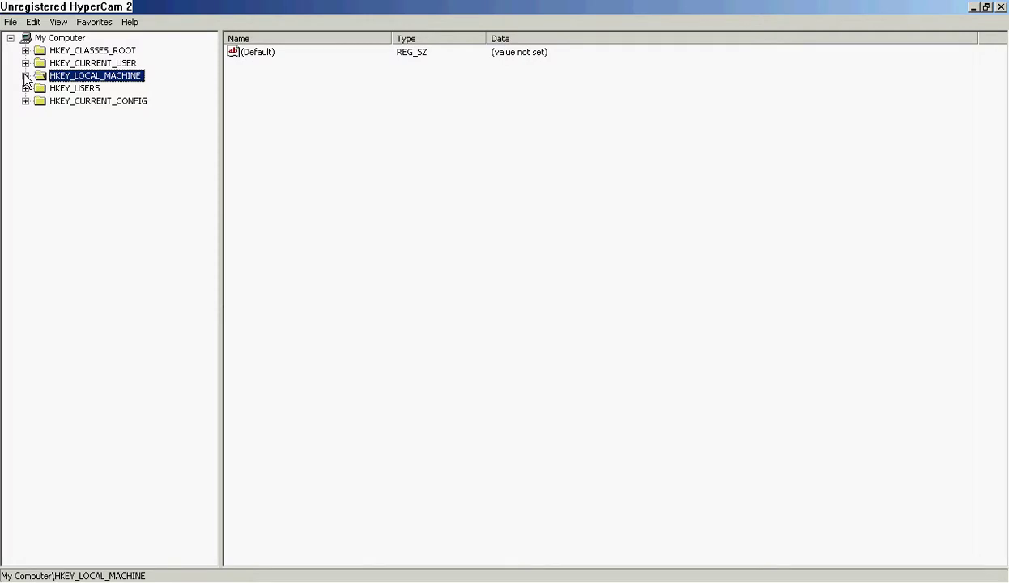
left_click(25, 76)
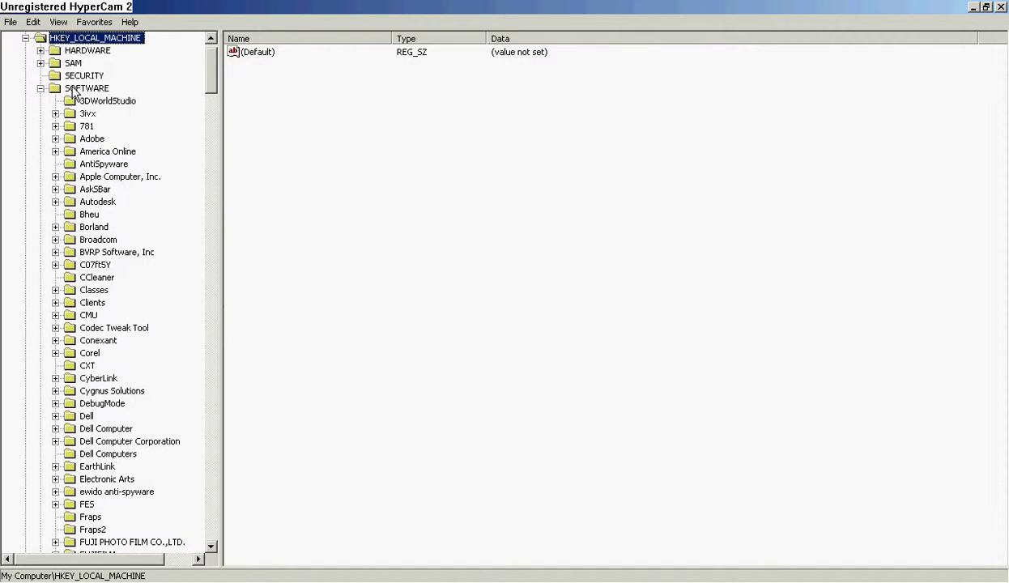
scroll(101, 348, "down", 12)
scroll(101, 359, "down", 4)
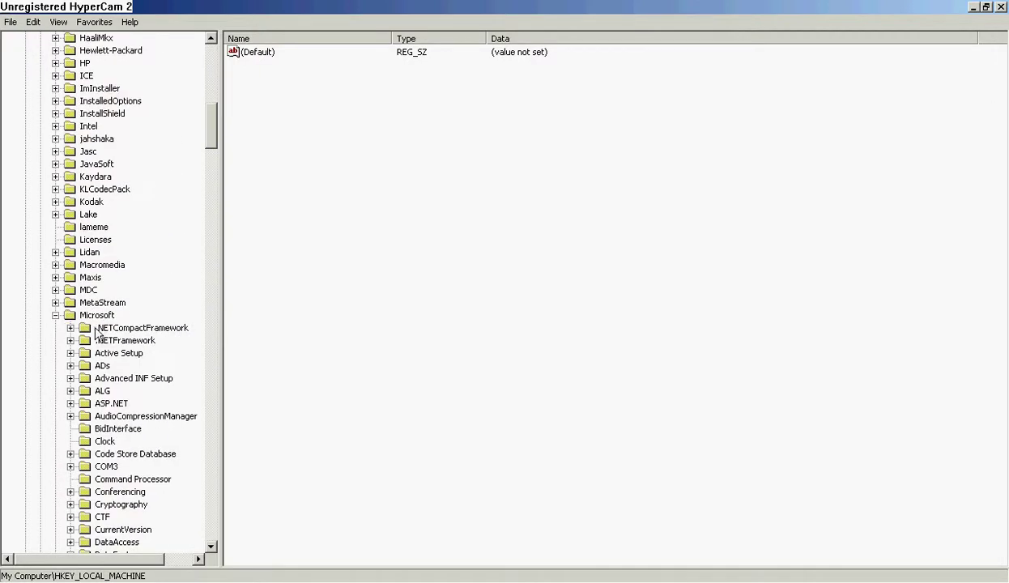
scroll(93, 320, "down", 20)
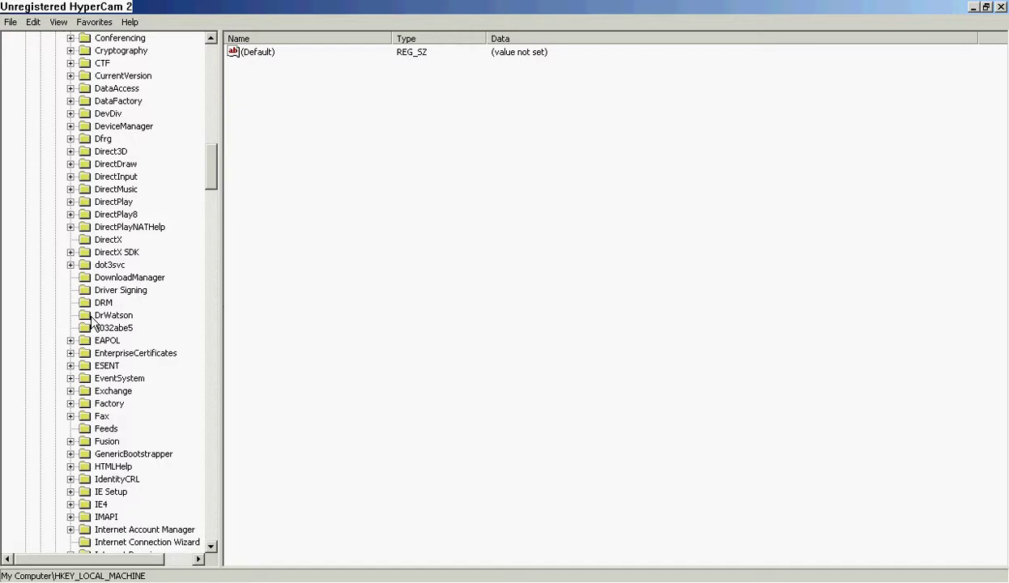
scroll(91, 320, "down", 17)
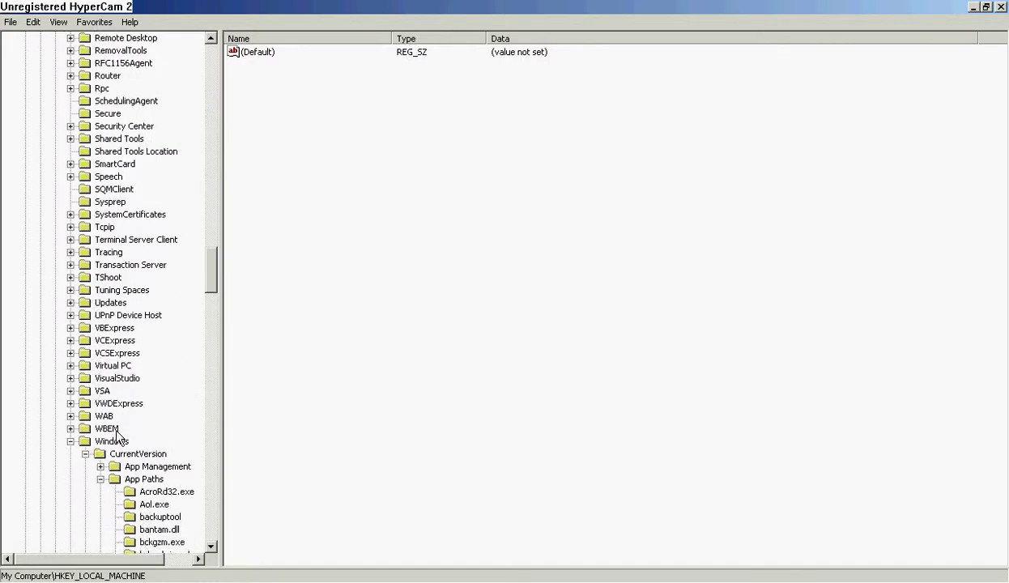
scroll(114, 425, "down", 3)
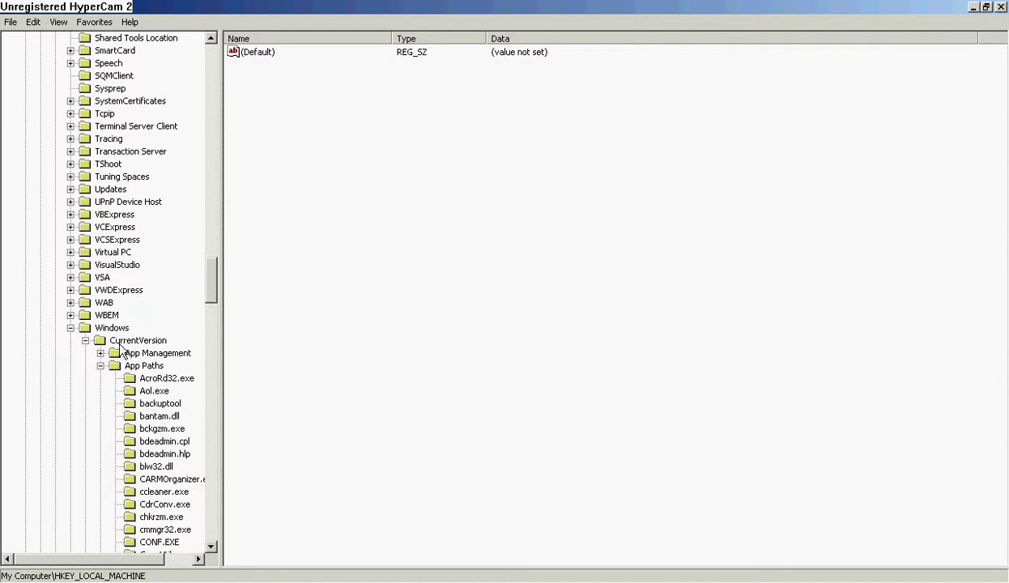
scroll(120, 348, "down", 2)
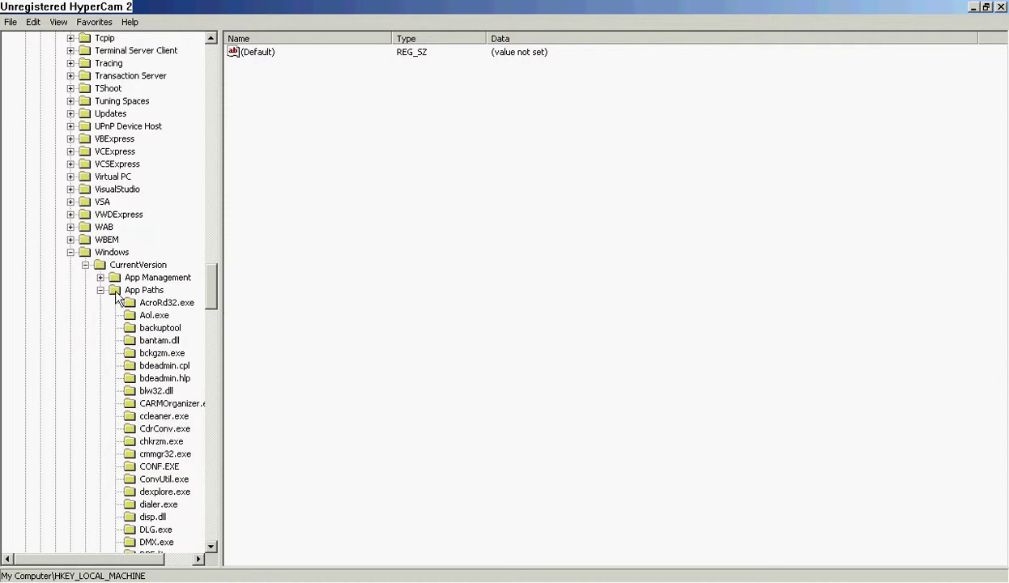
Step: Examine the program entries under App Paths, viewing the values of moviemk.exe and RAFCNVLE.EXE
scroll(112, 292, "down", 3)
scroll(93, 348, "down", 7)
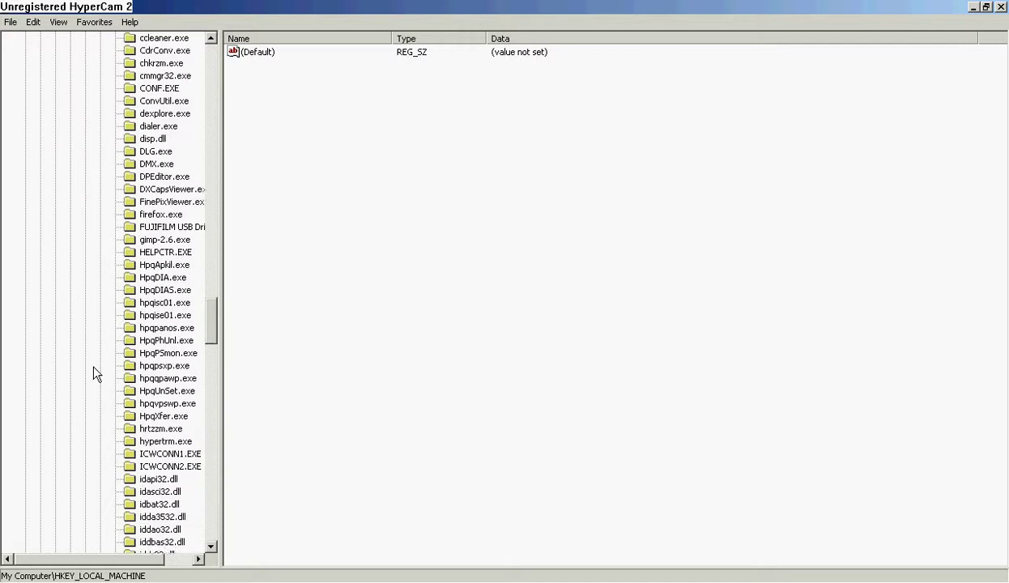
scroll(94, 368, "down", 8)
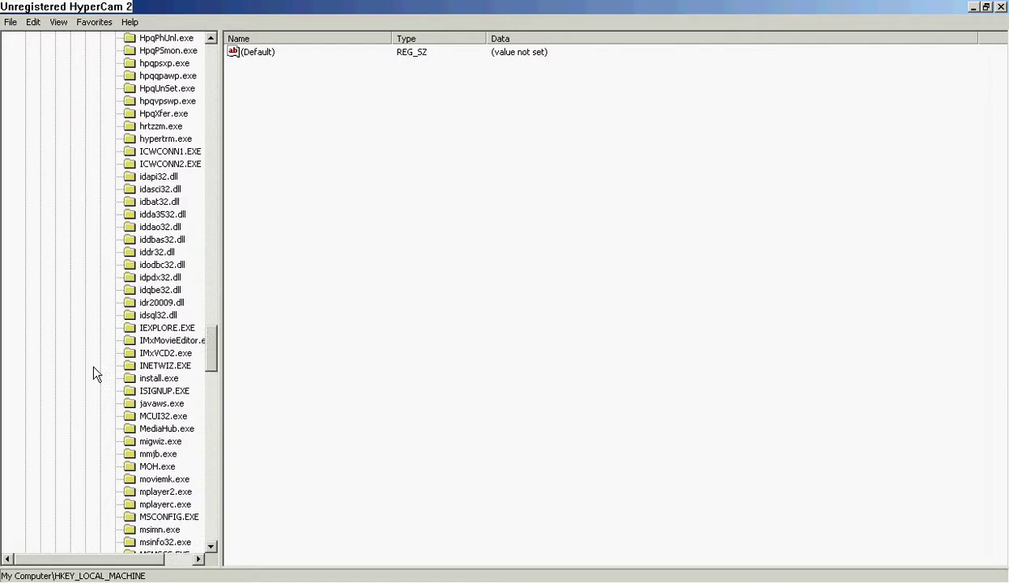
scroll(94, 373, "down", 1)
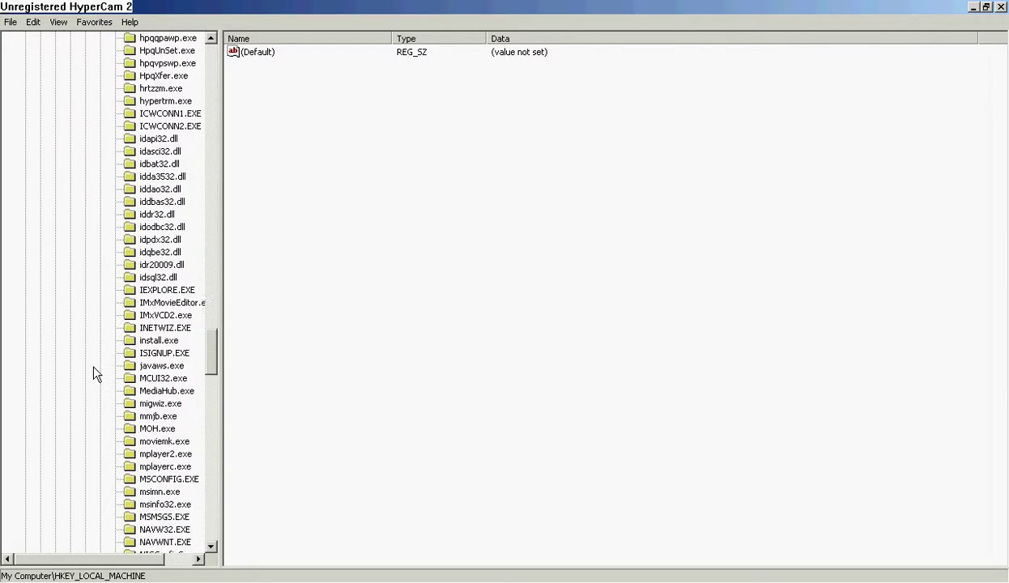
left_click(149, 441)
scroll(111, 426, "down", 2)
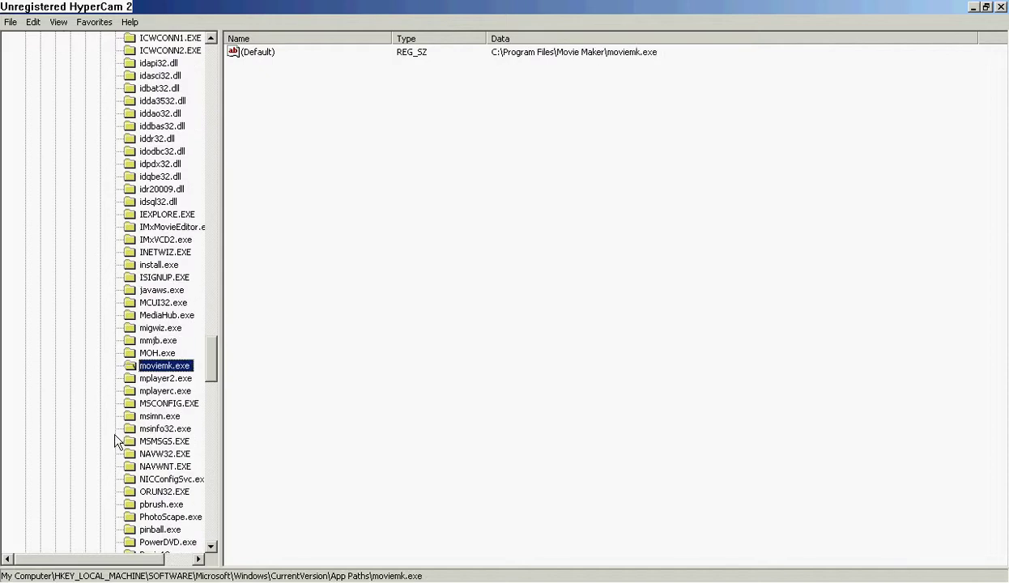
scroll(115, 436, "down", 2)
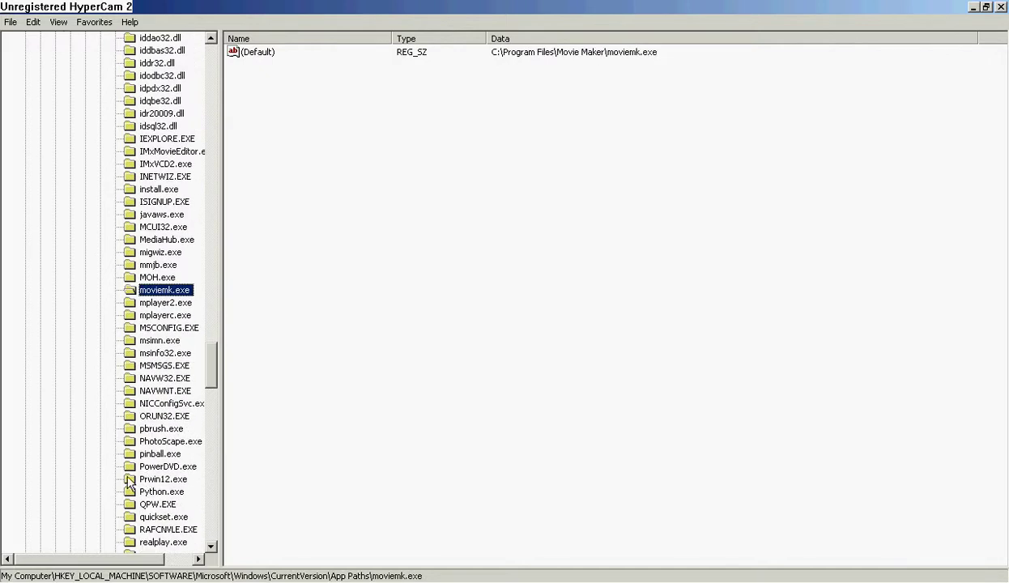
scroll(130, 483, "down", 1)
left_click(134, 491)
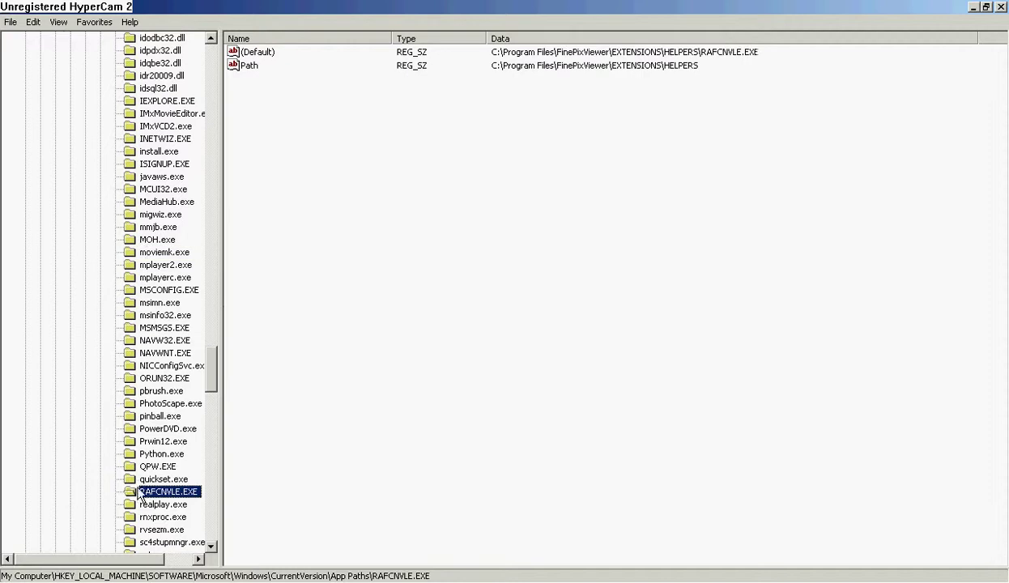
scroll(138, 510, "down", 3)
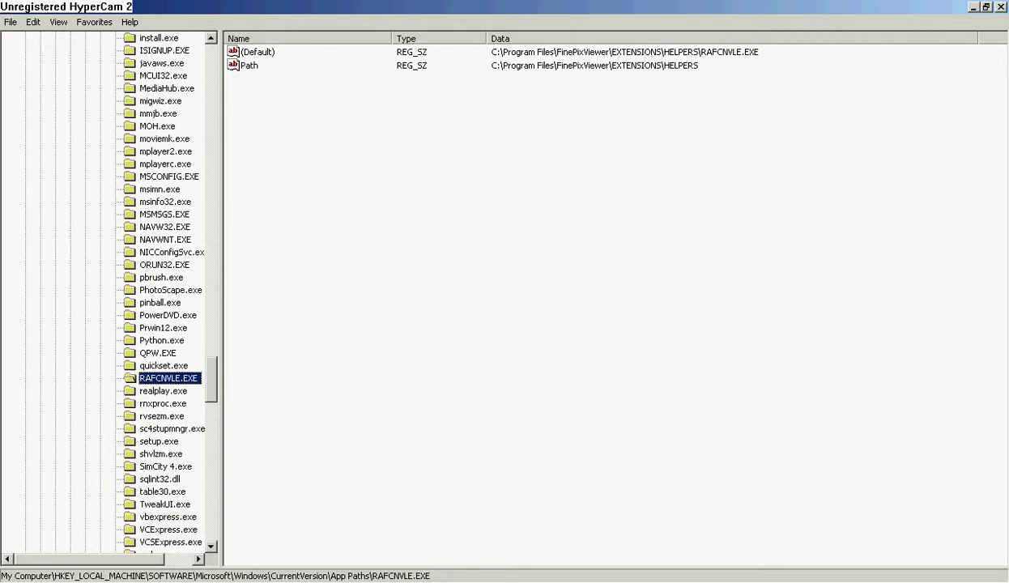
scroll(144, 518, "down", 1)
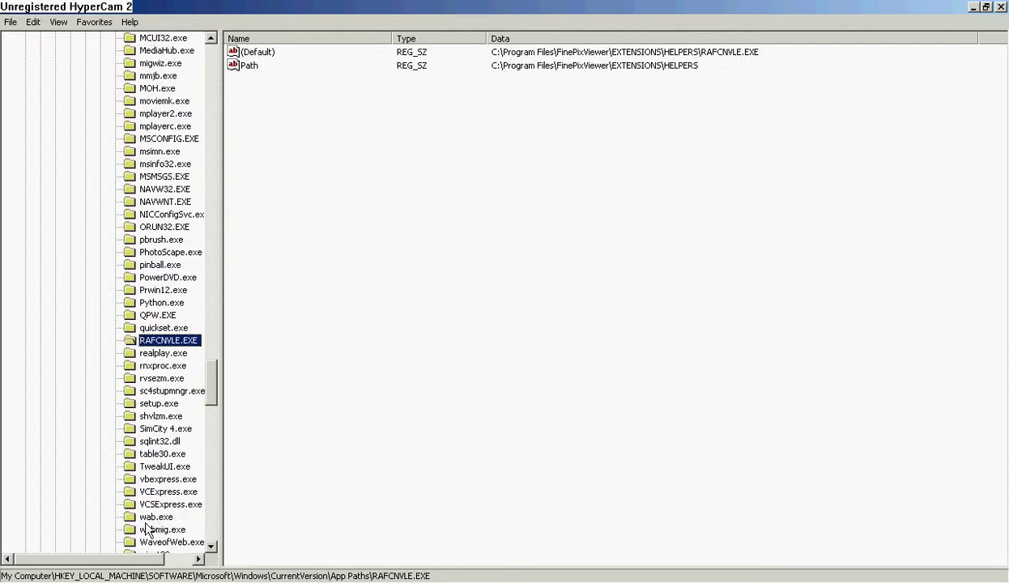
Step: View the values of the hypertrm.exe entry under App Paths
left_click(368, 581)
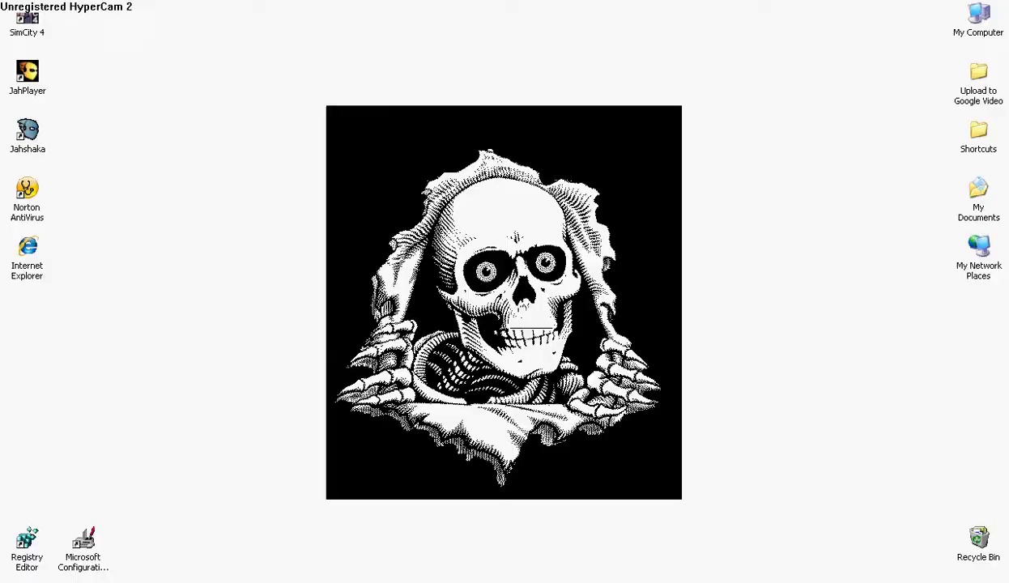
left_click(220, 576)
scroll(168, 344, "up", 6)
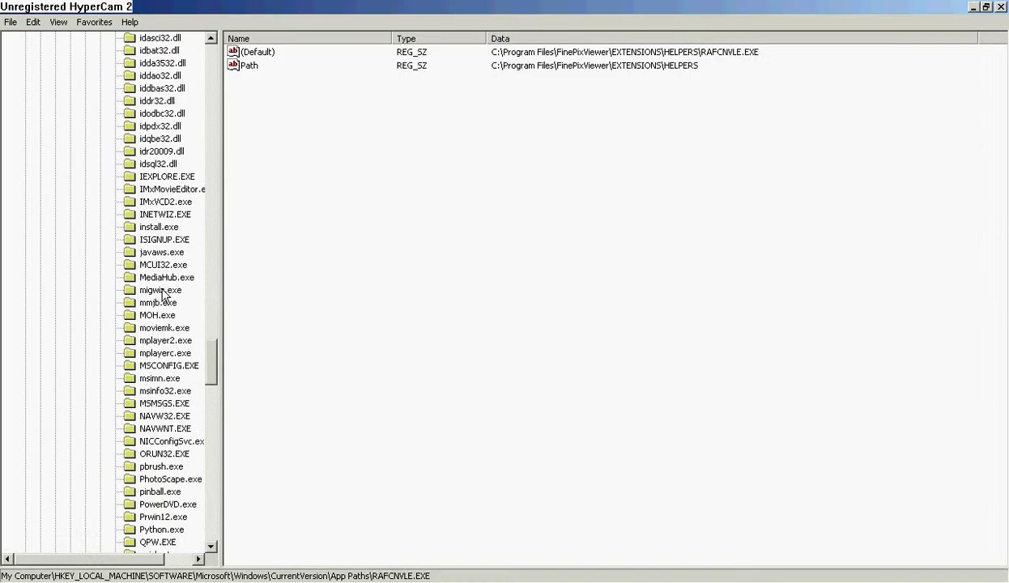
scroll(148, 255, "up", 3)
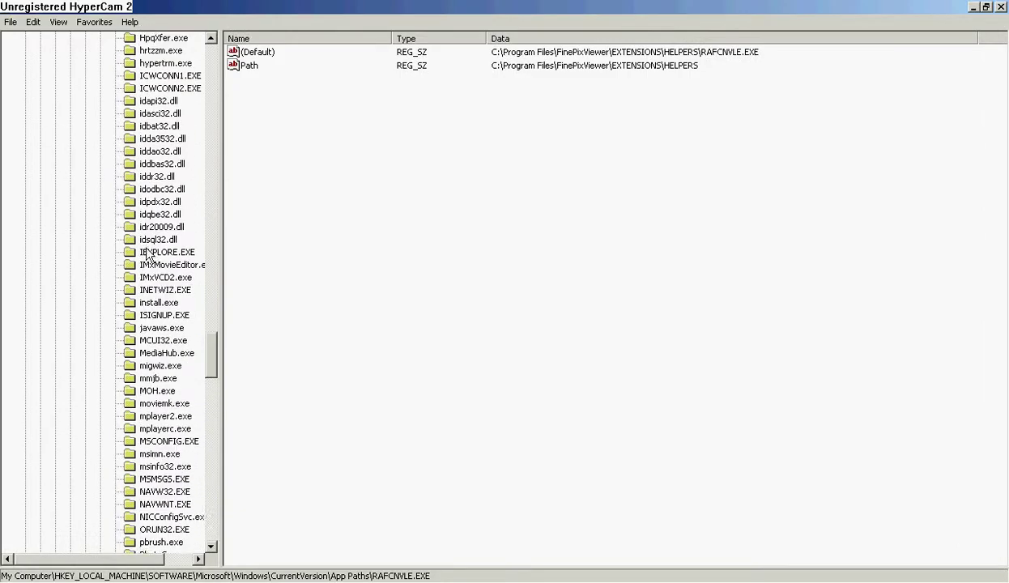
left_click(161, 101)
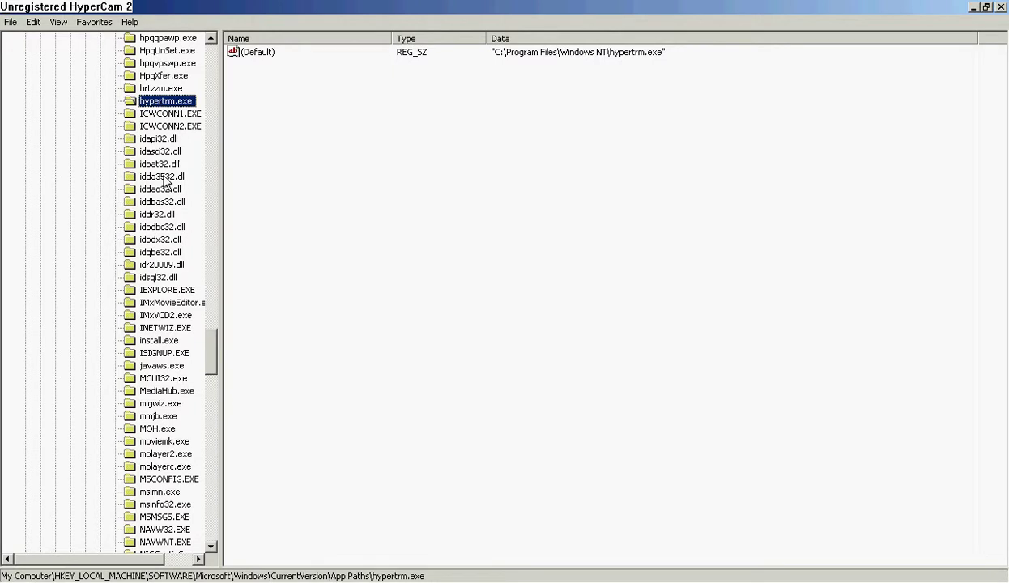
Step: Create a new key named Hypercam.exe under App Paths
scroll(161, 180, "up", 10)
scroll(154, 174, "up", 10)
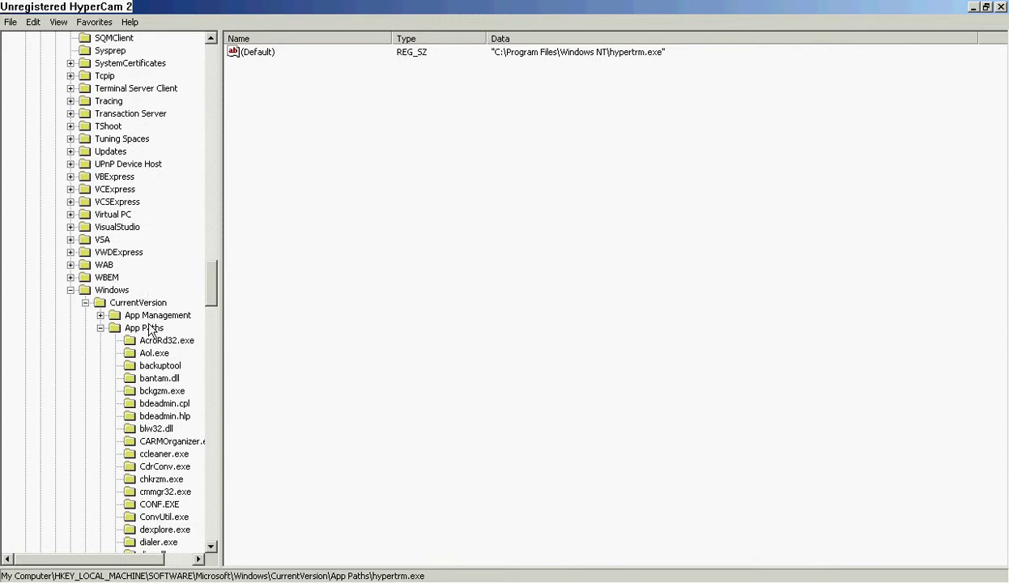
right_click(150, 330)
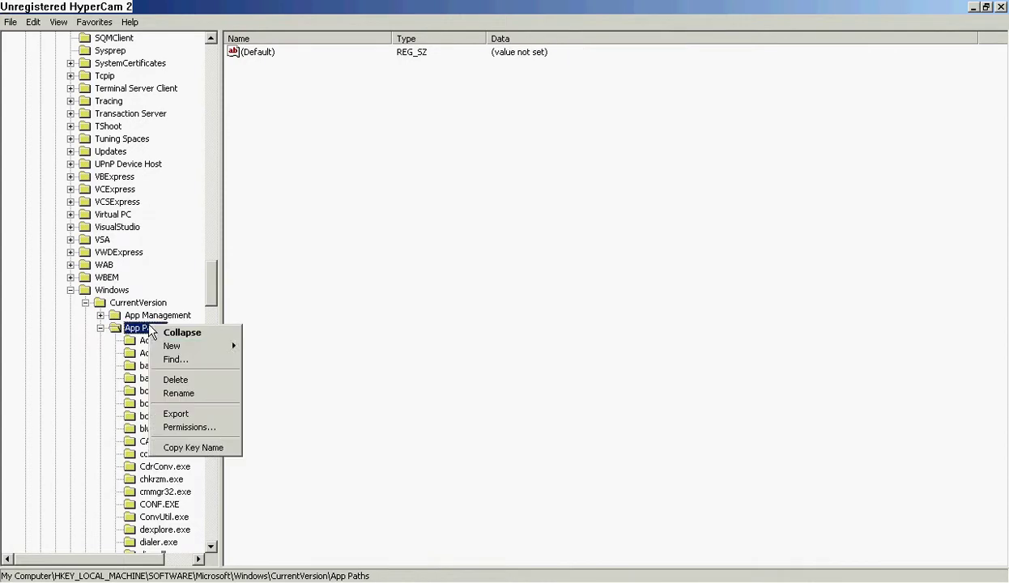
mouse_move(207, 345)
left_click(246, 347)
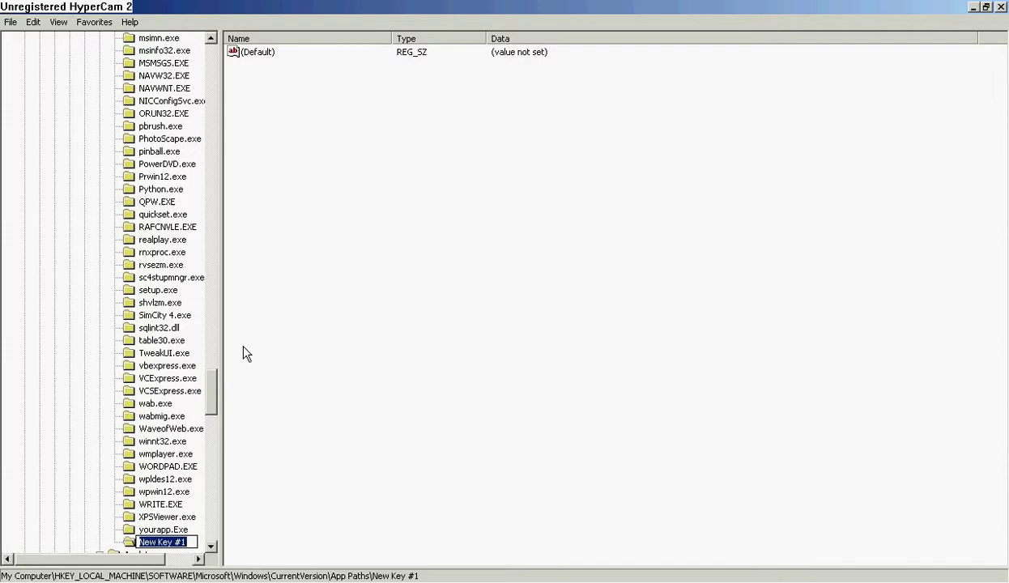
type("Hy")
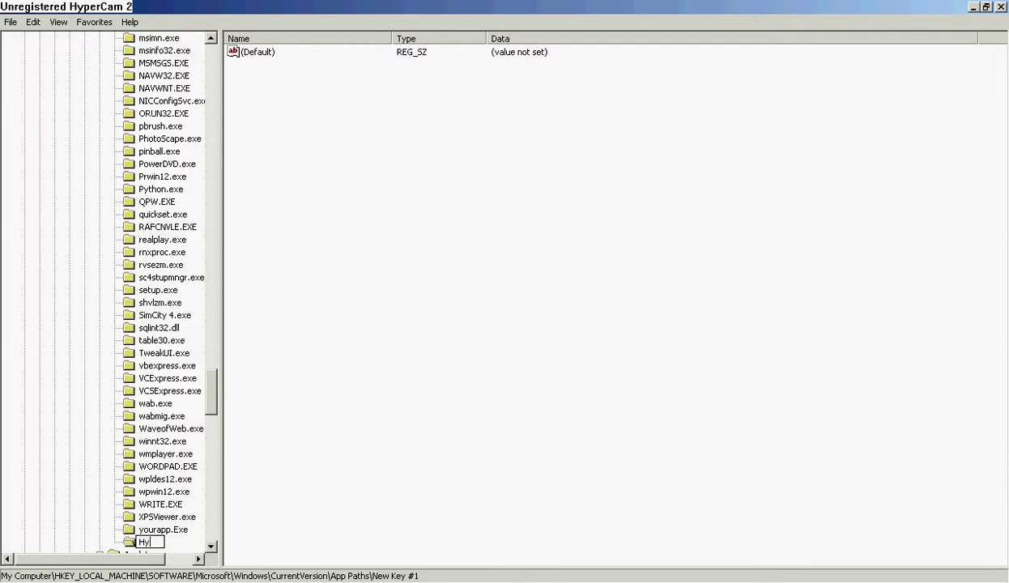
type("percam.exe")
key("Return")
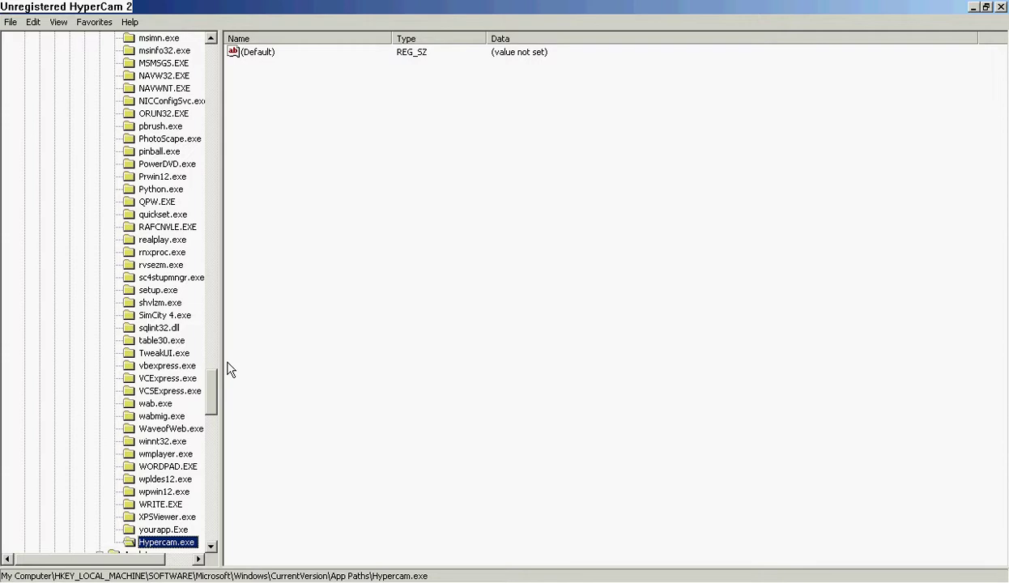
right_click(263, 53)
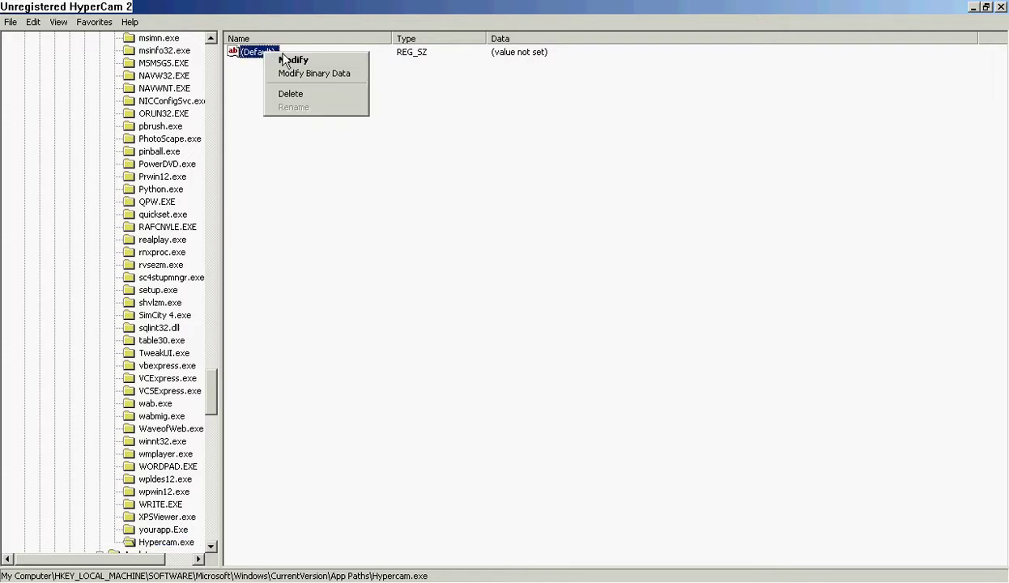
left_click(284, 61)
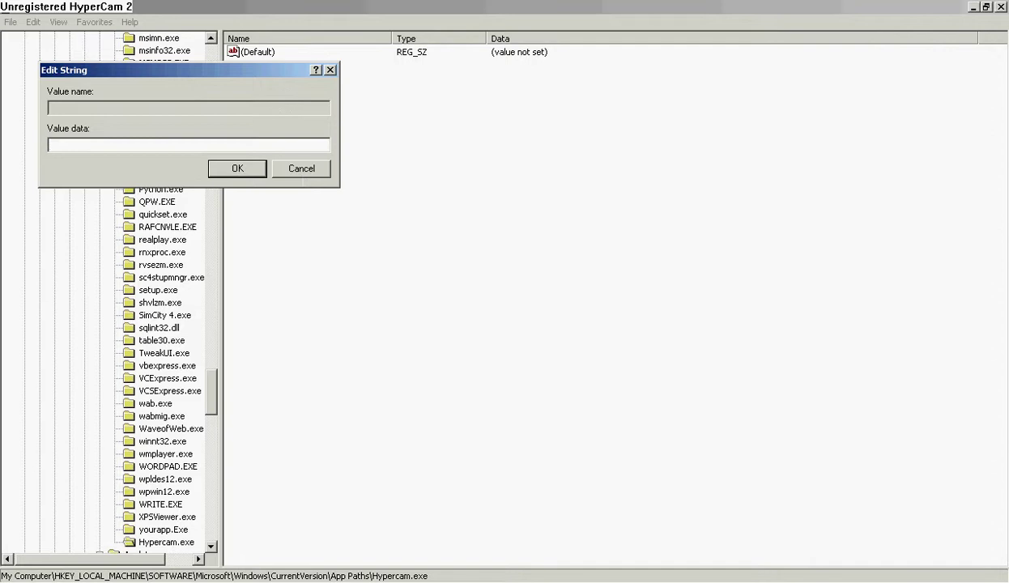
left_click(326, 171)
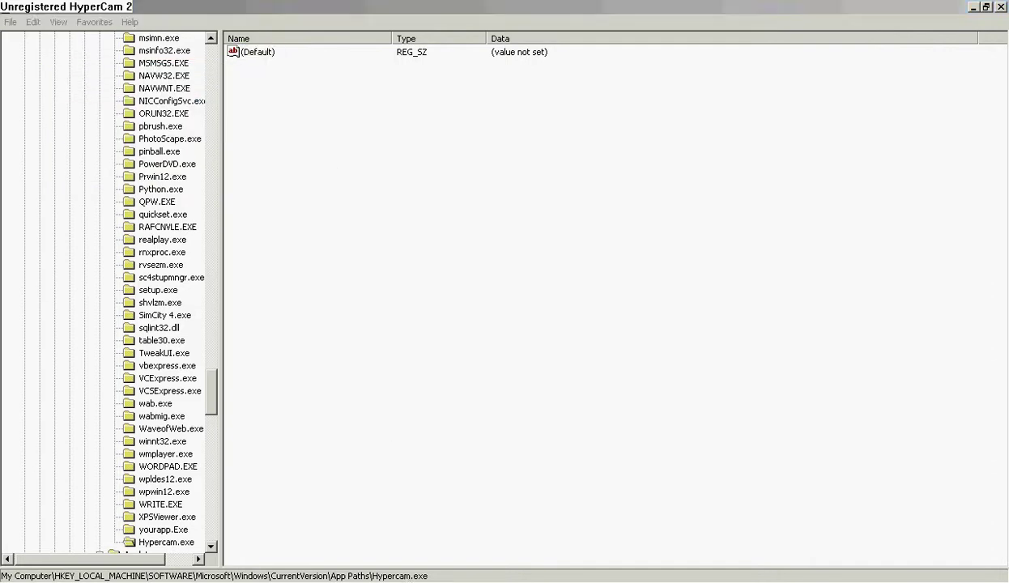
Step: Minimize Registry Editor and open the properties of the HyCam2 application in the Hypercam 2 folder
left_click(971, 8)
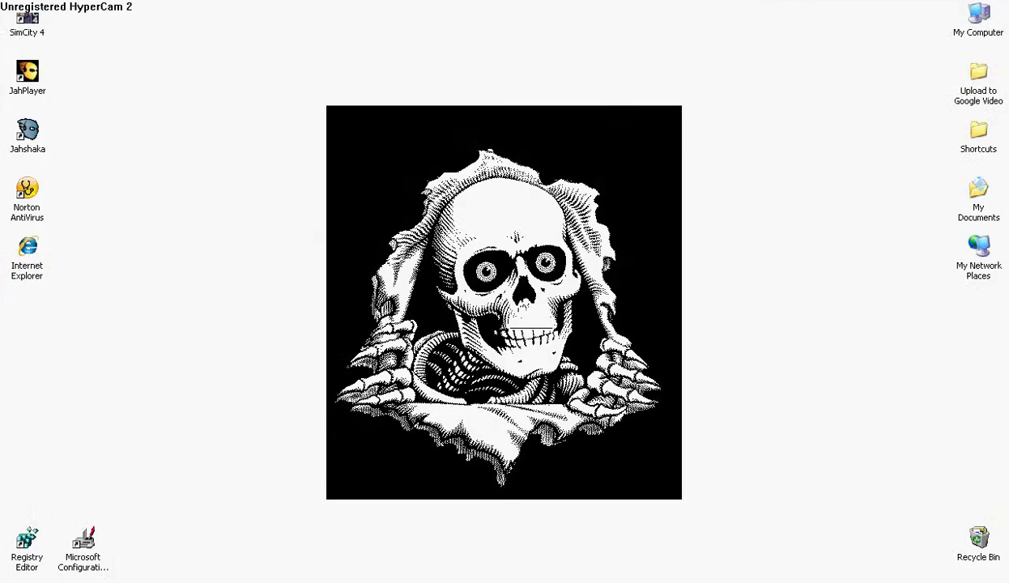
mouse_move(891, 326)
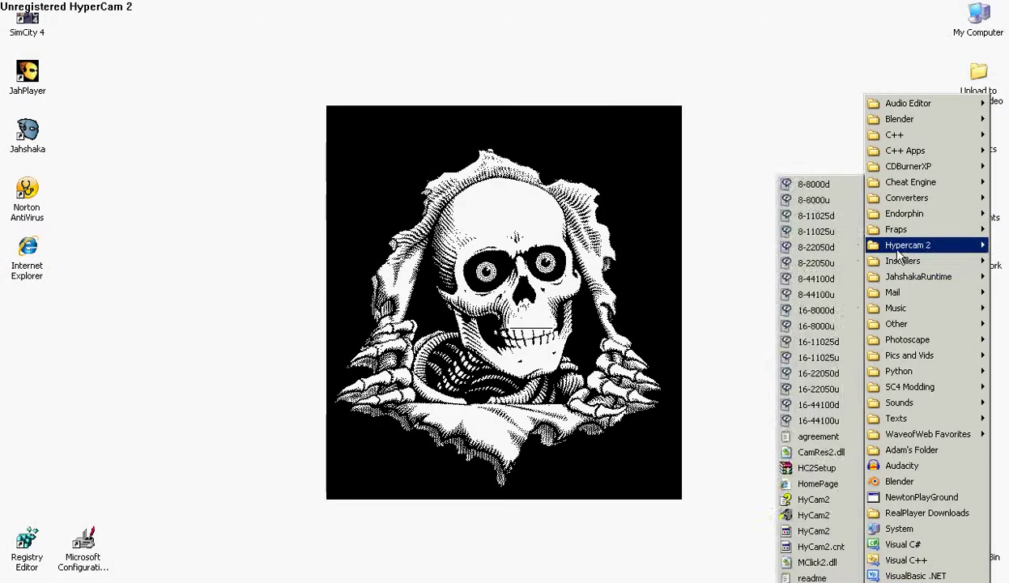
mouse_move(901, 246)
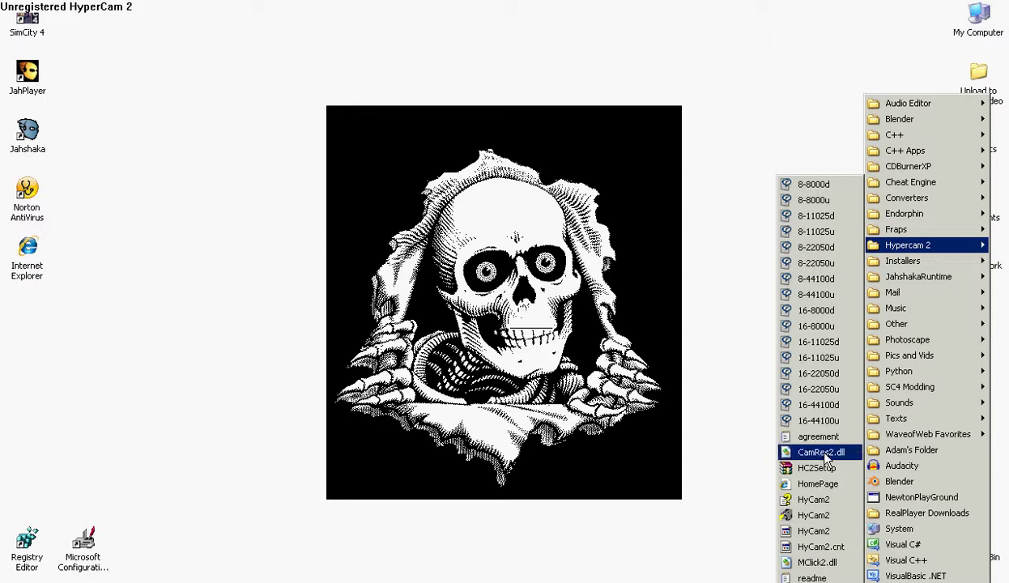
right_click(815, 515)
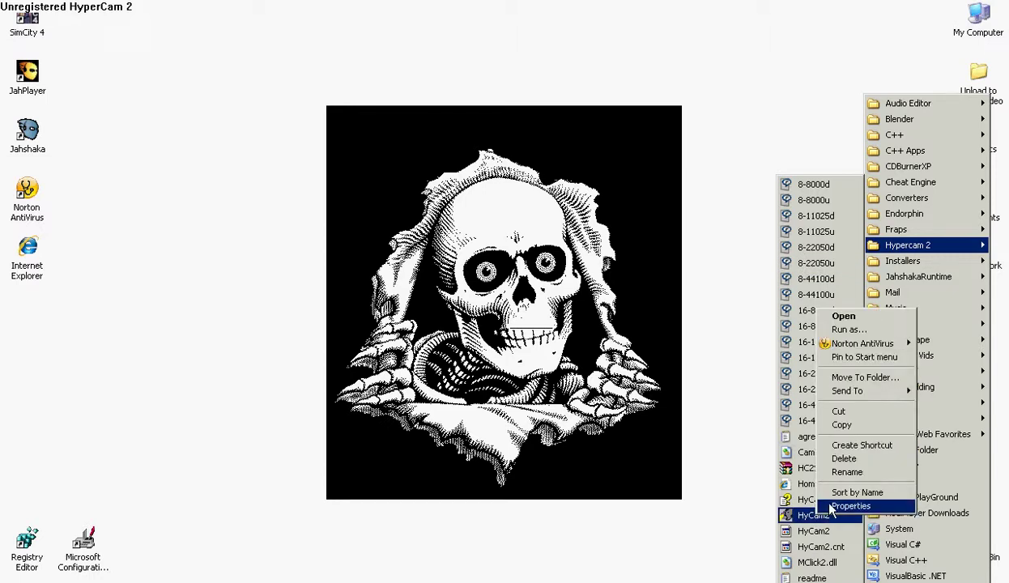
left_click(854, 507)
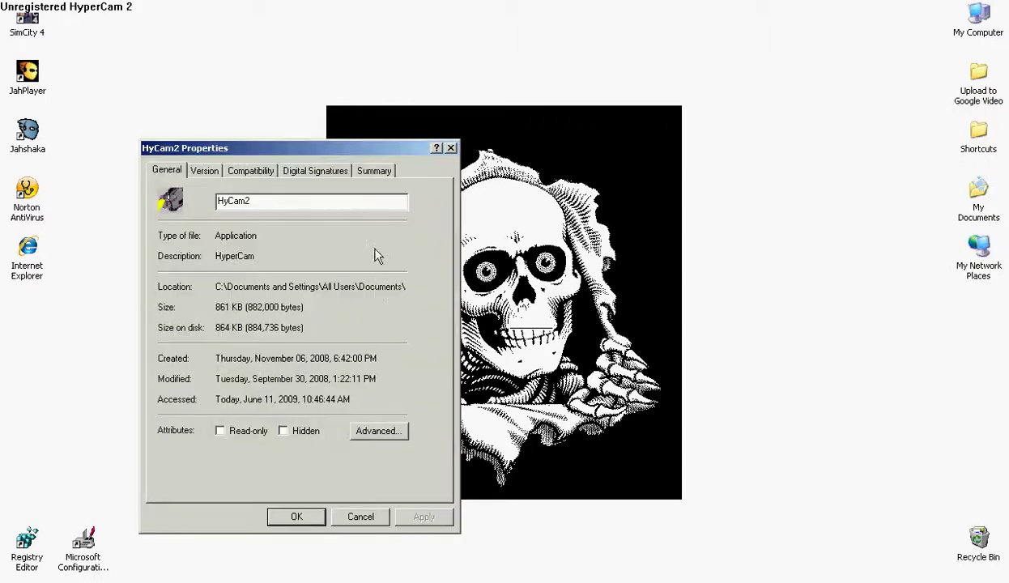
Step: Look through the version, compatibility, digital signature and summary properties of HyCam2, and return to its general details
left_click(209, 171)
left_click(242, 174)
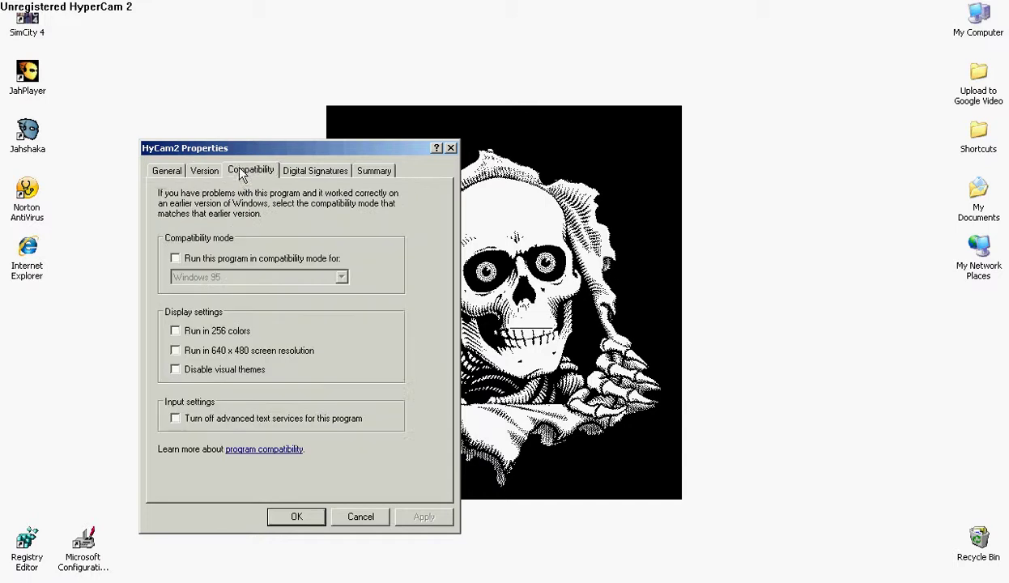
left_click(308, 171)
left_click(377, 171)
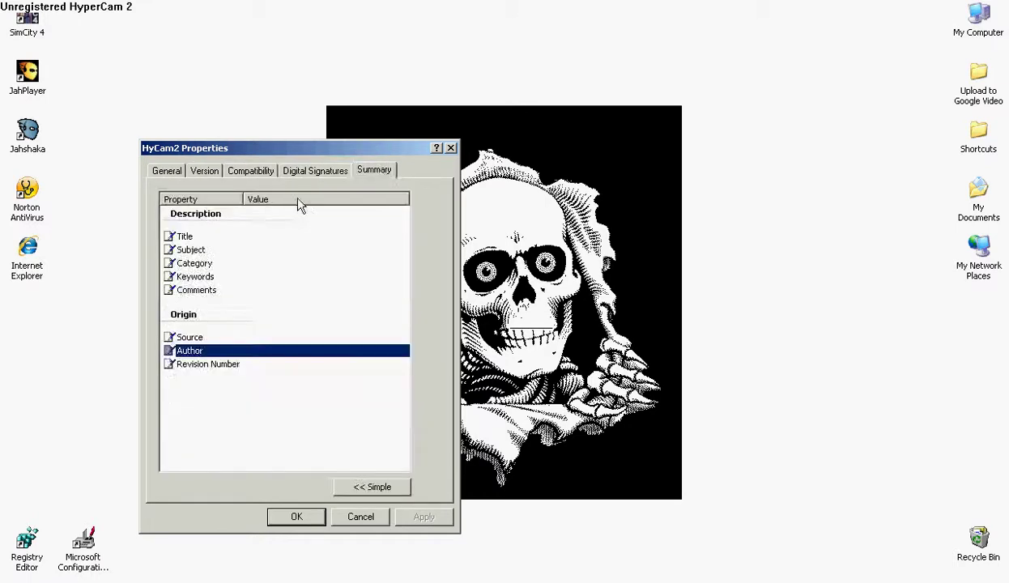
left_click(308, 177)
left_click(171, 170)
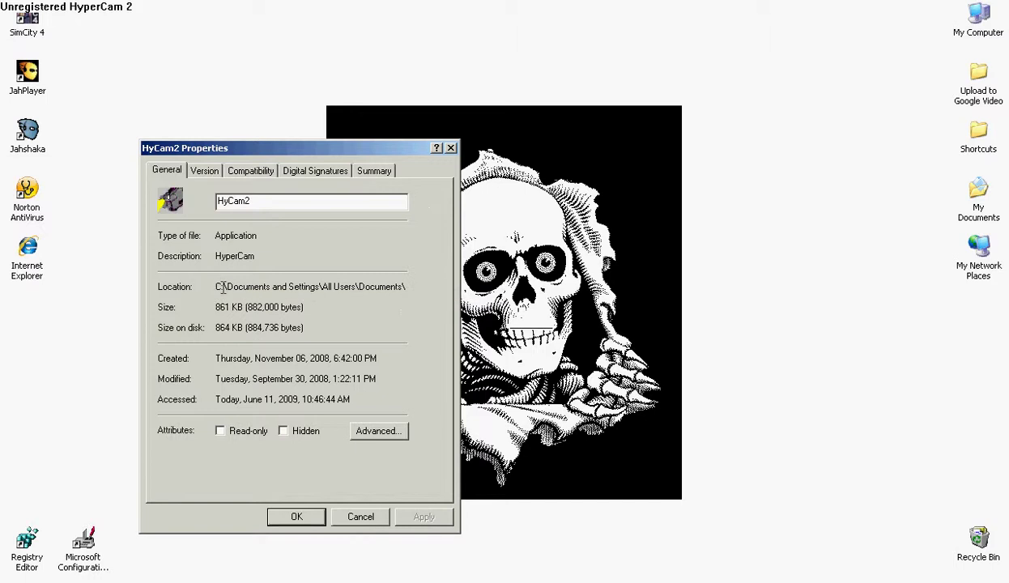
Step: Copy the full folder location of HyCam2 from its properties and close the properties dialog
left_click_drag(217, 287, 415, 292)
key("ctrl+c")
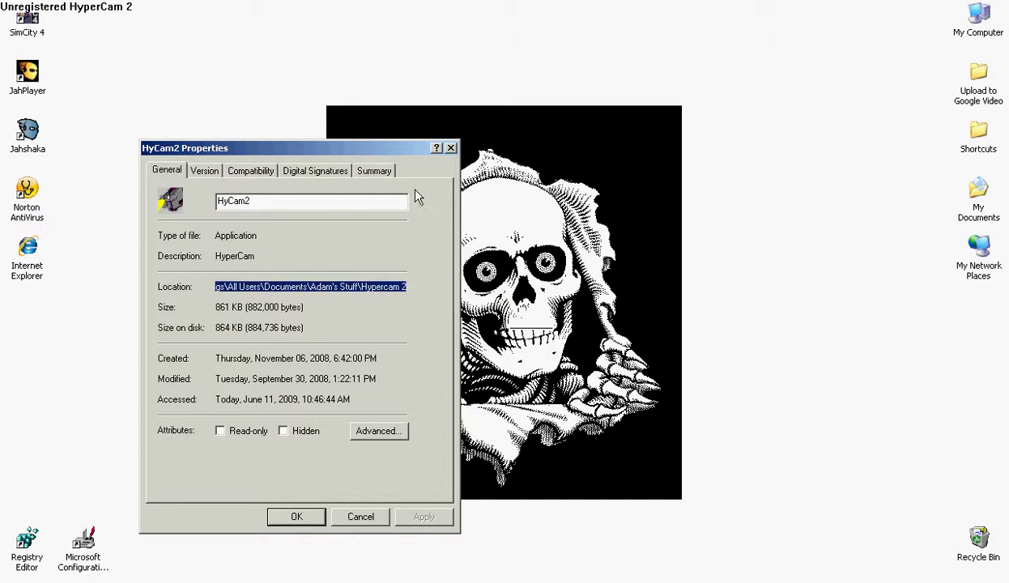
left_click(451, 148)
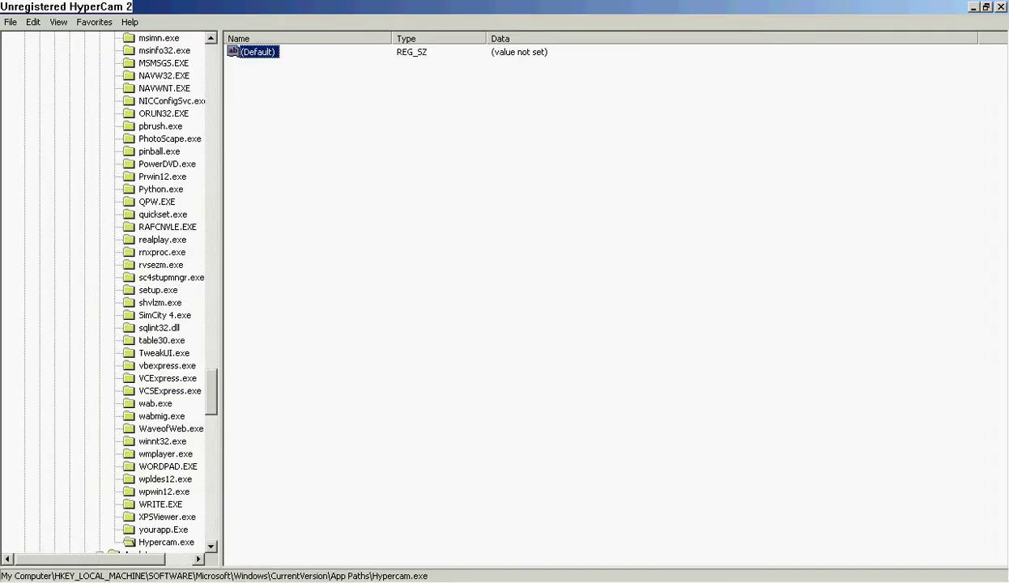
Step: Set the (Default) value of the Hypercam.exe key to the copied folder path followed by \Hycam2.exe, and close Registry Editor
right_click(271, 53)
left_click(276, 61)
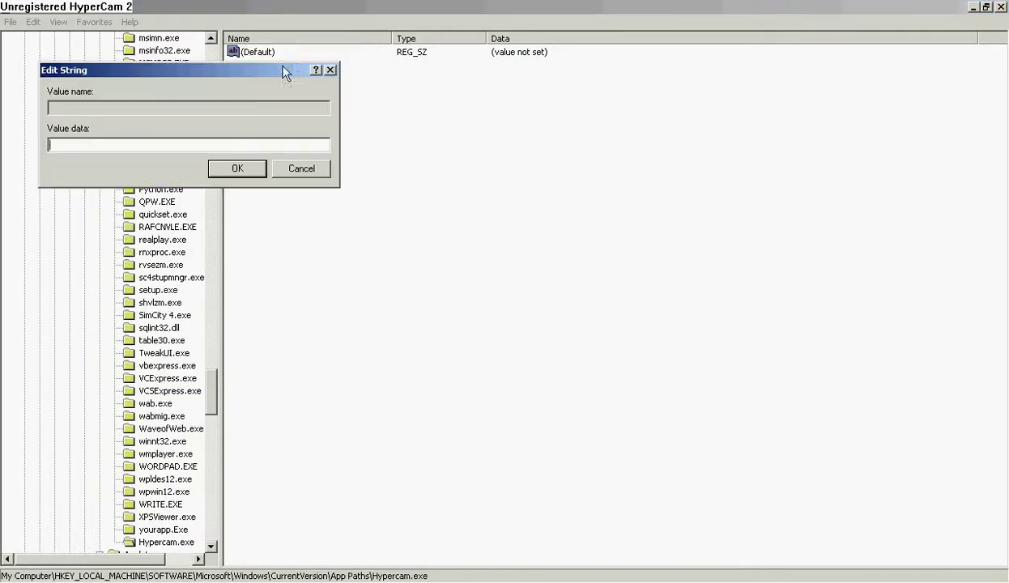
key("ctrl+v")
type("\\")
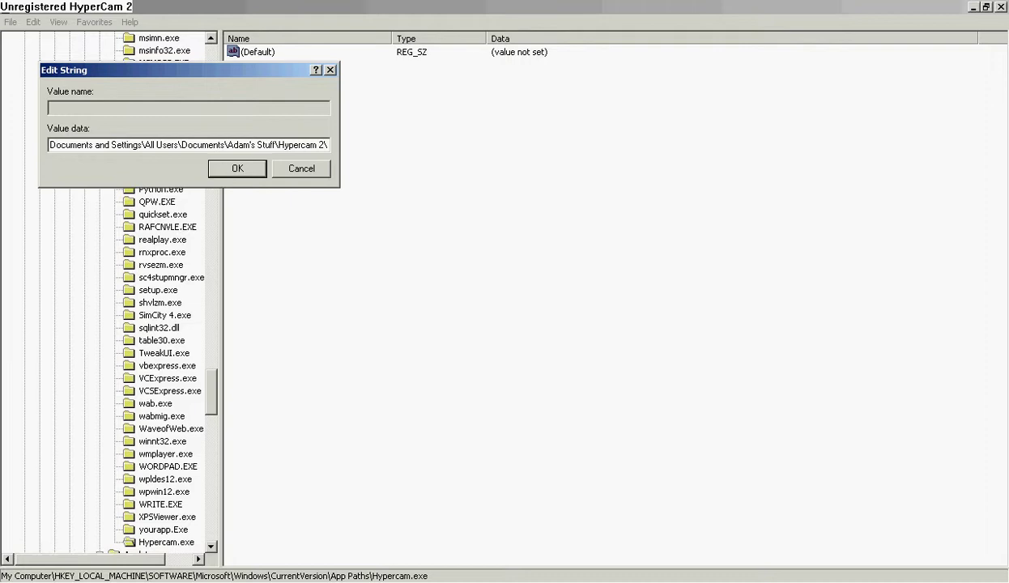
type("Hycam2.exe")
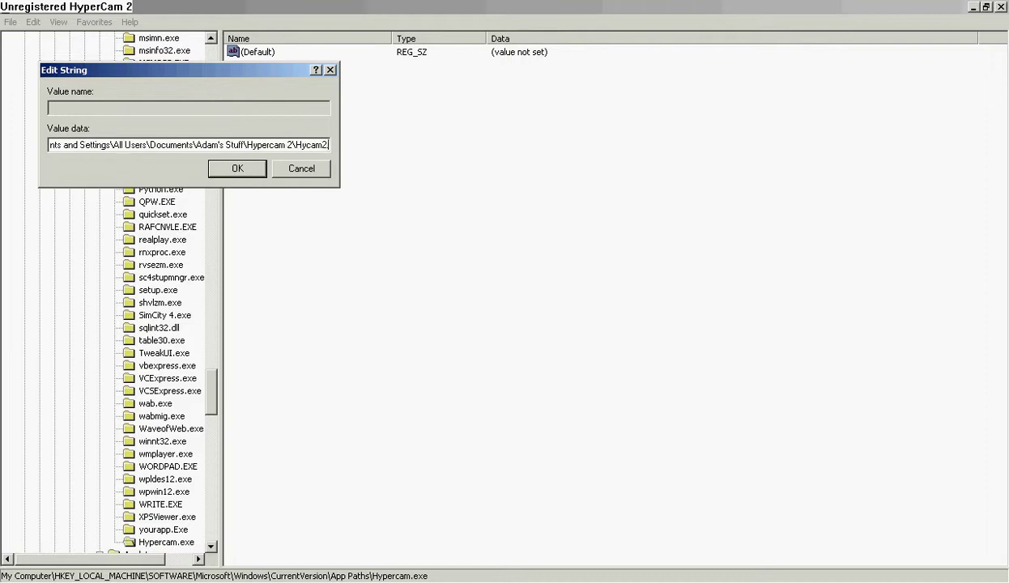
left_click(260, 174)
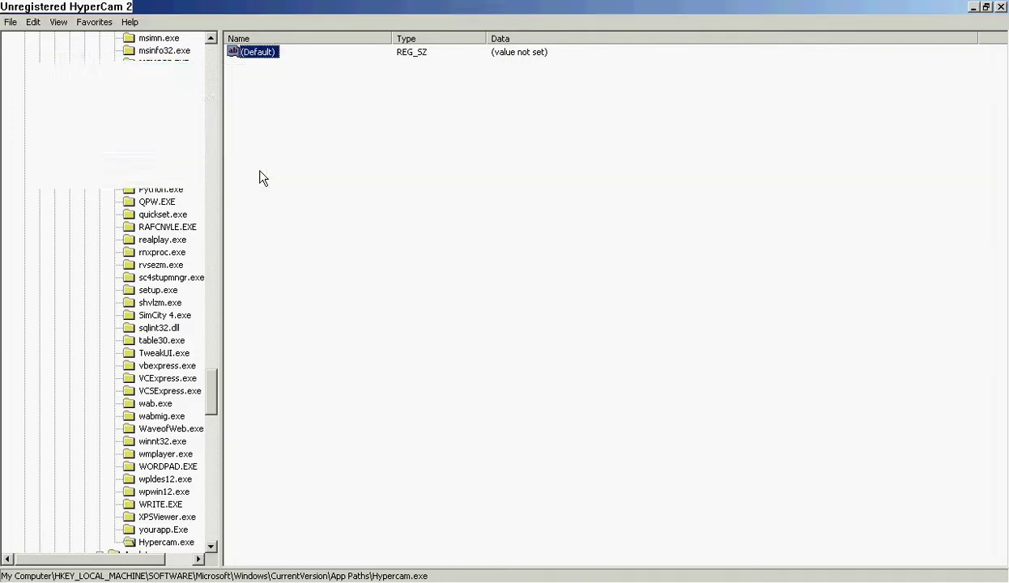
left_click(1002, 8)
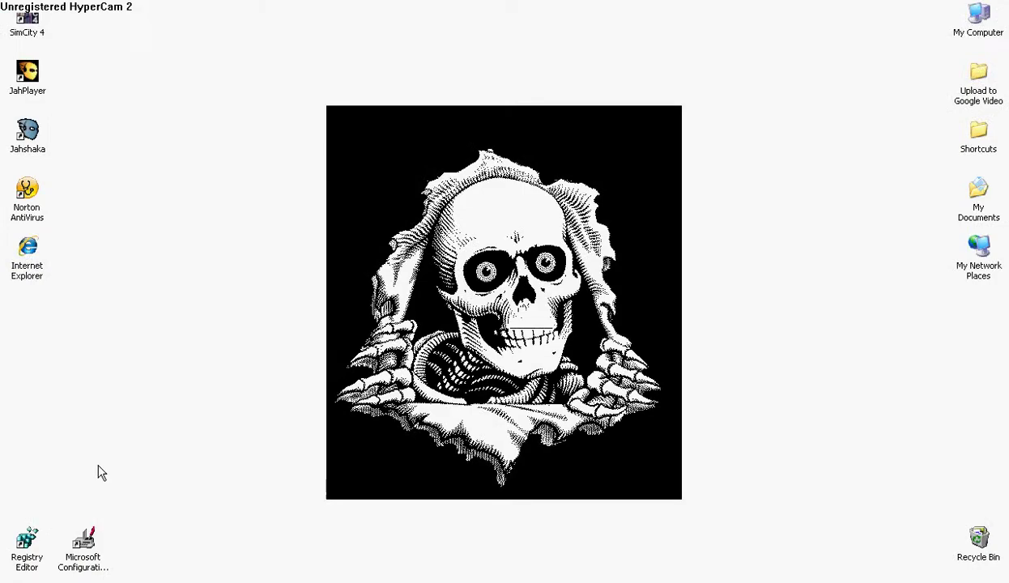
Step: Test the new entry by launching Hypercam by name through Run, and close the program
key("super")
left_click(173, 549)
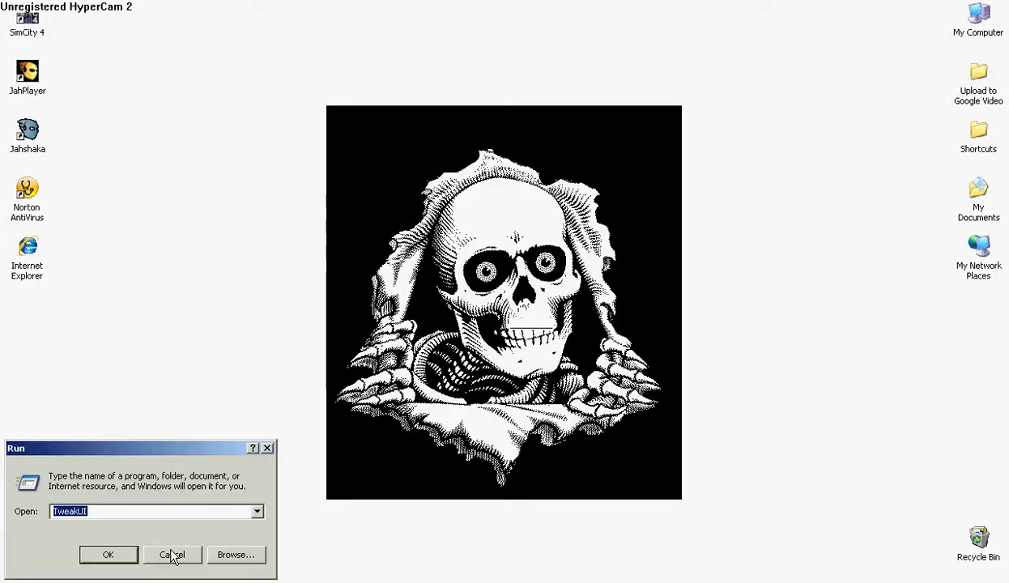
type("Hypercam")
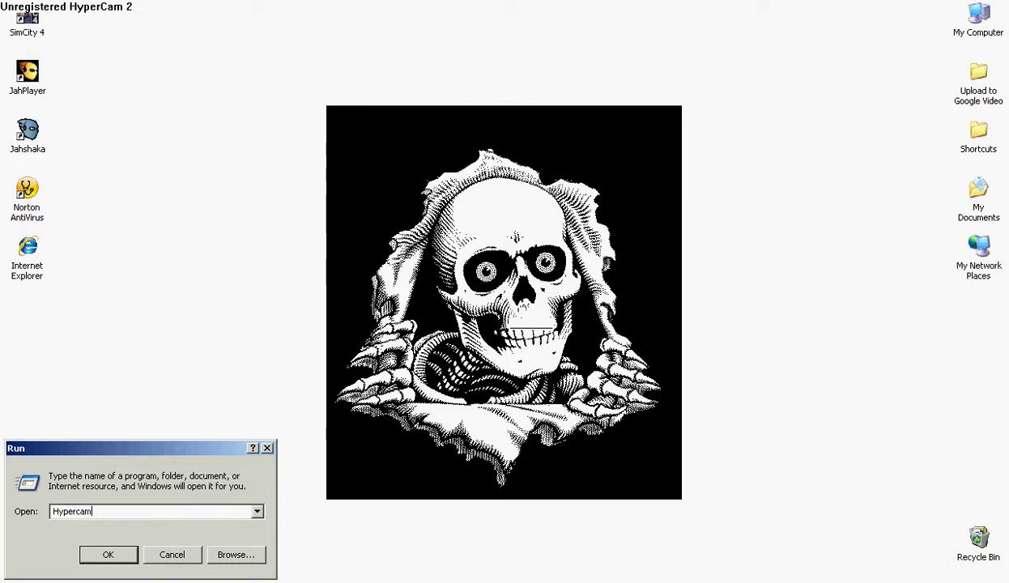
key("Return")
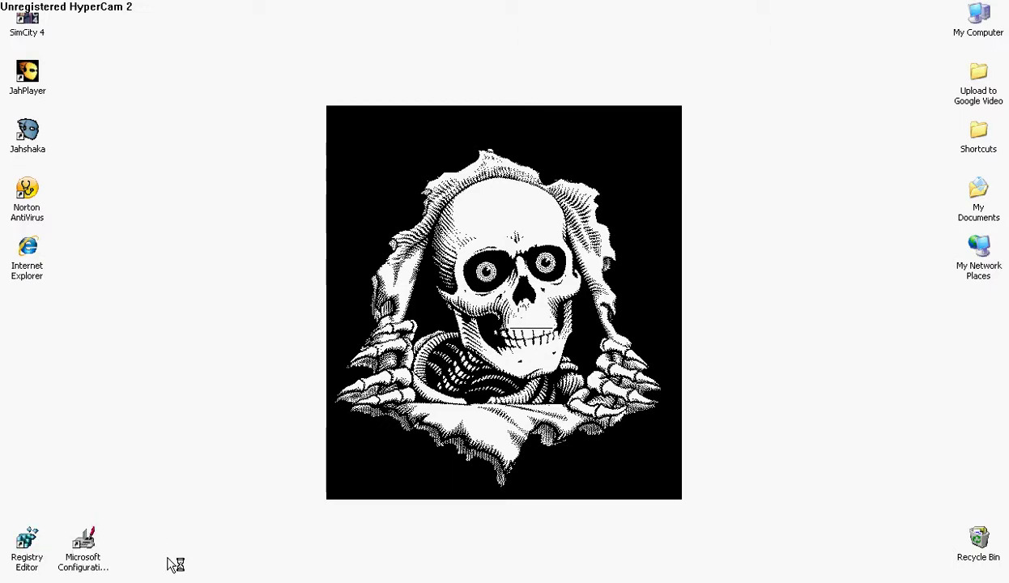
left_click(499, 320)
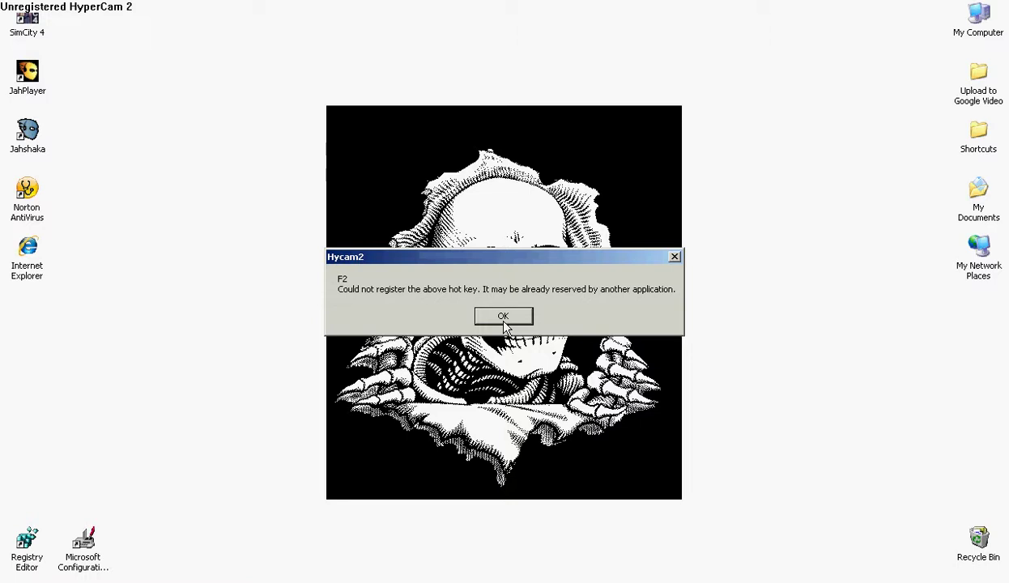
left_click(503, 318)
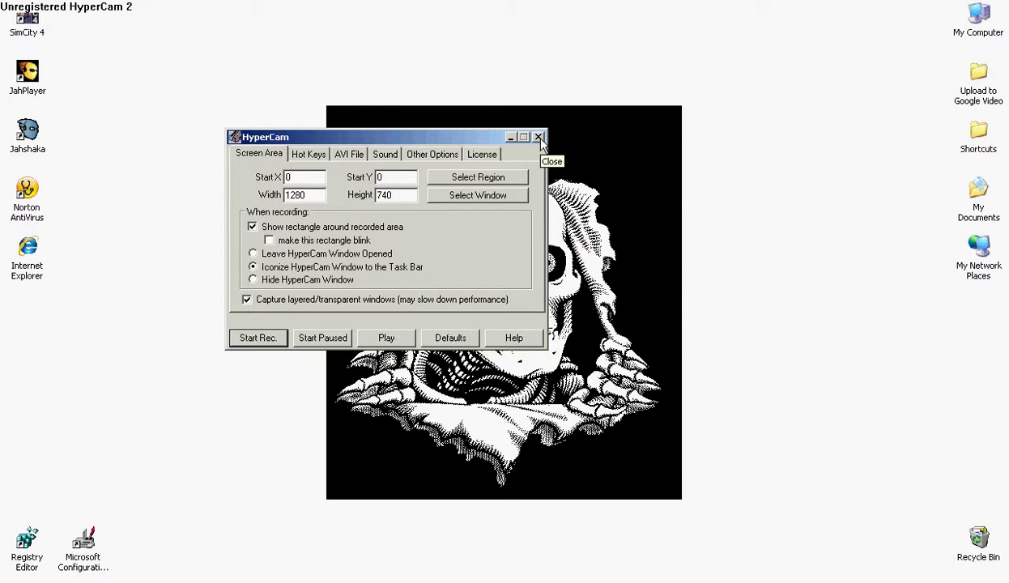
left_click(538, 138)
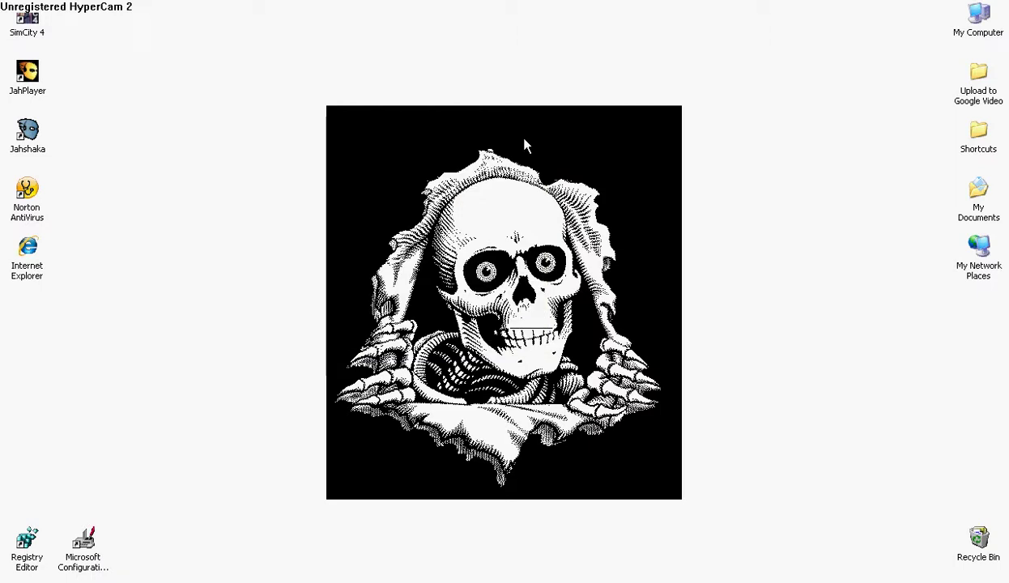
Step: Run Registry Editor as a different user, selecting the listed user account and entering the account password
right_click(38, 550)
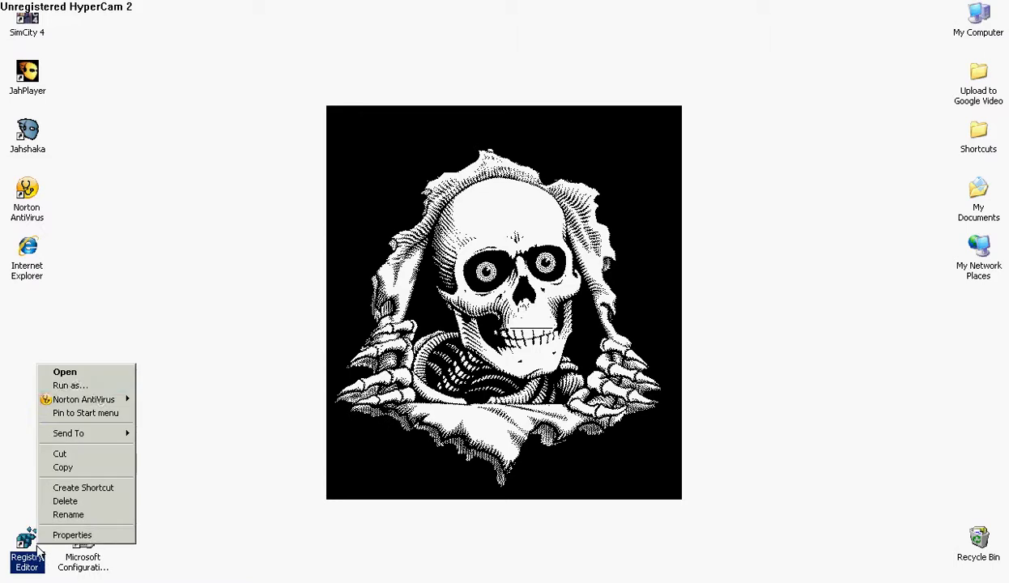
left_click(94, 386)
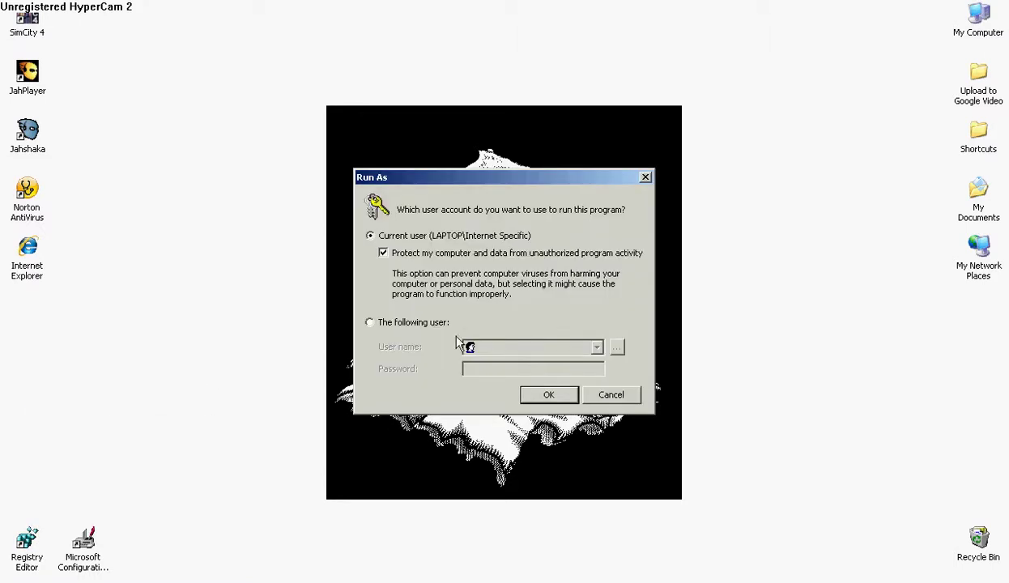
left_click(379, 323)
left_click(597, 347)
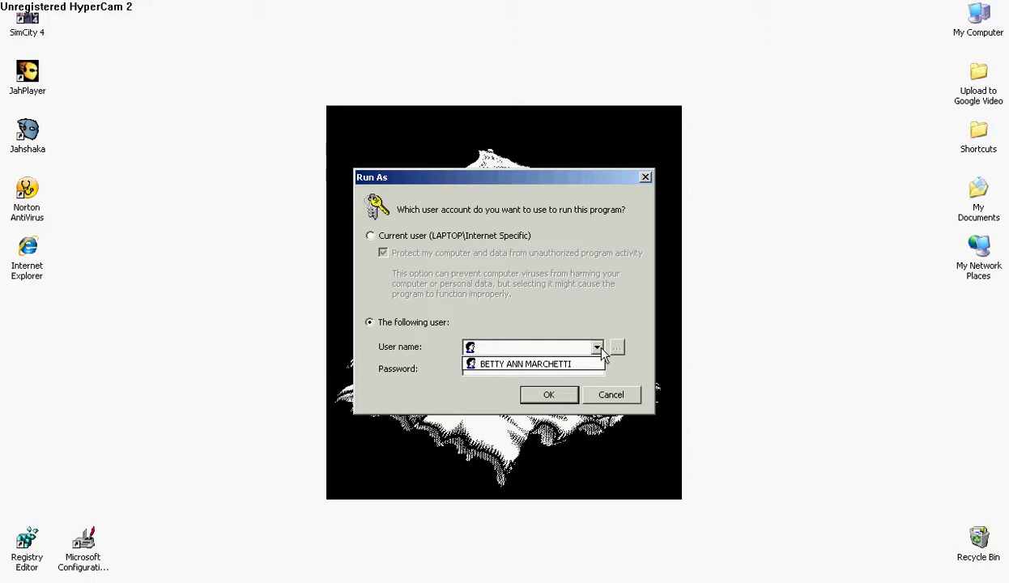
left_click(526, 356)
left_click(553, 372)
type("••")
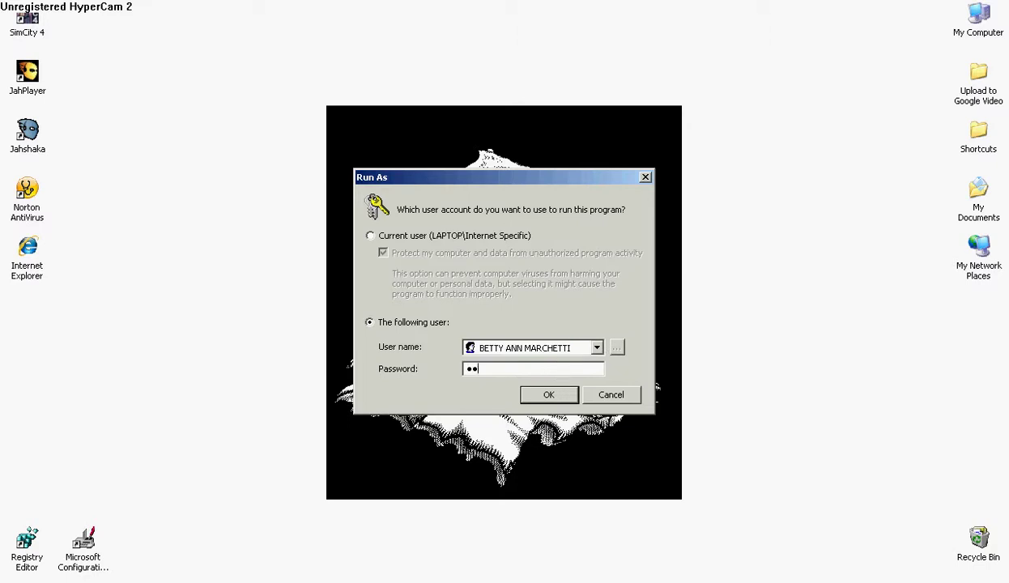
type("••••••")
key("Return")
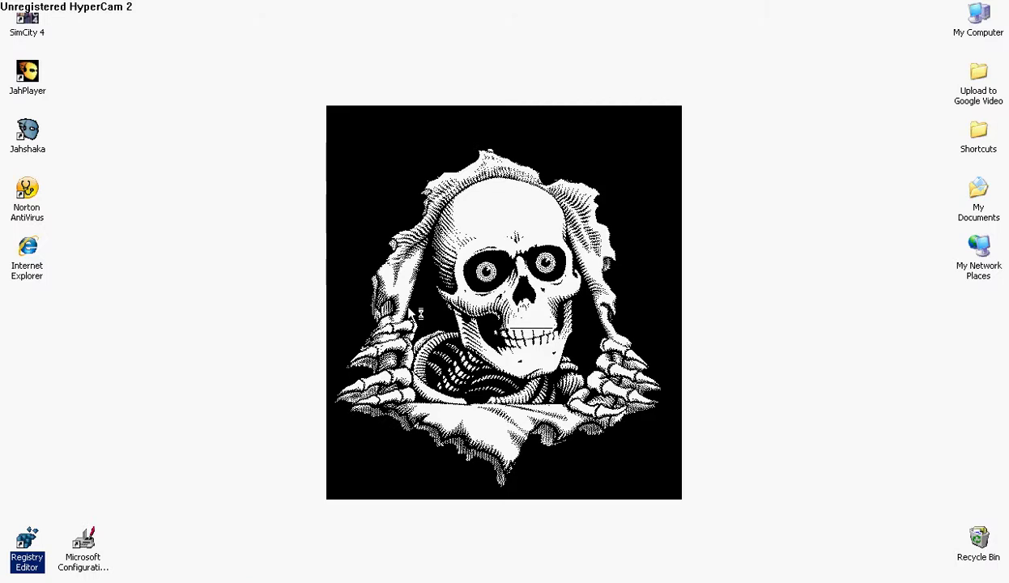
Step: Delete the AcroRd32.exe key under App Paths
scroll(166, 121, "up", 14)
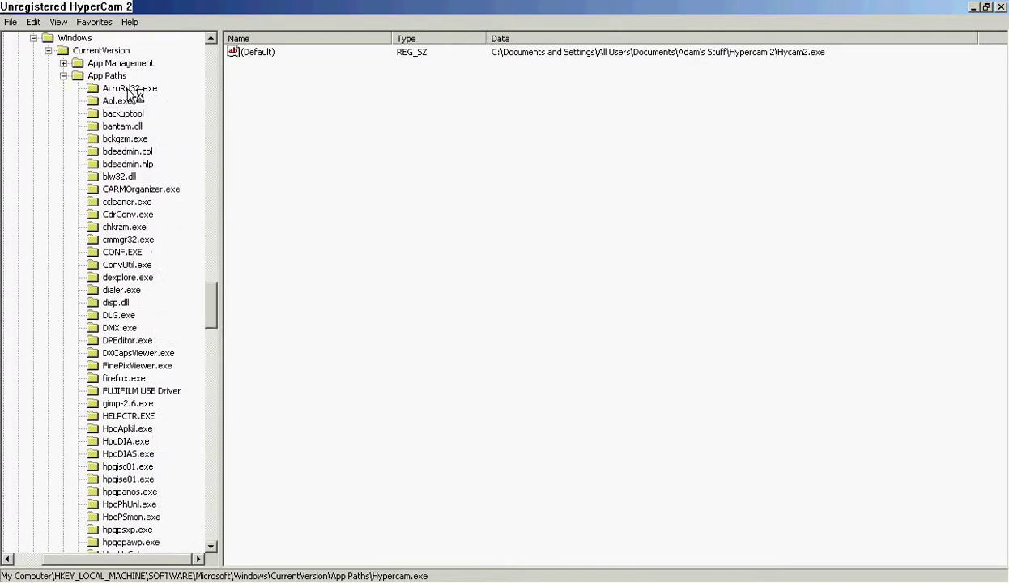
right_click(128, 88)
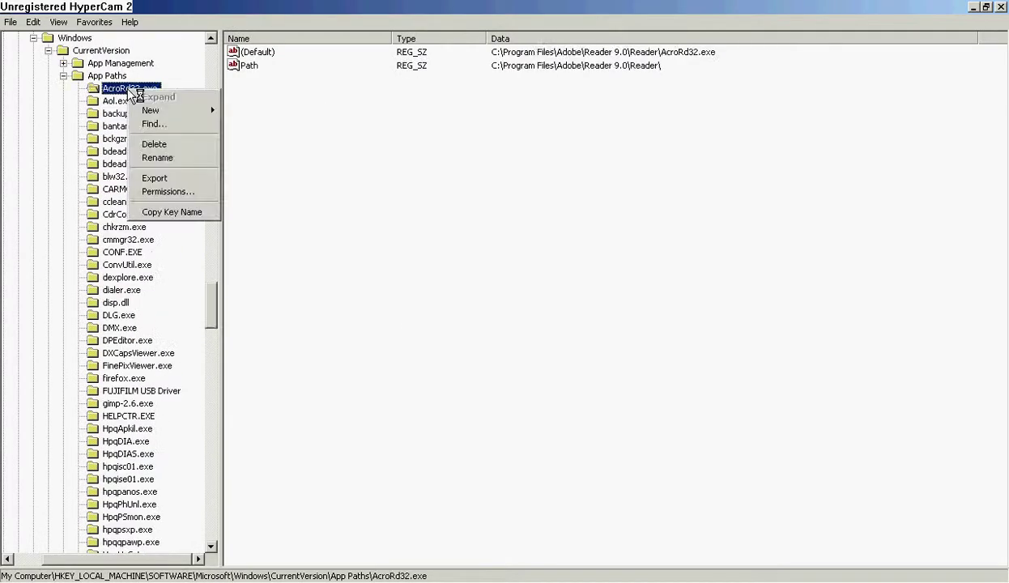
left_click(156, 146)
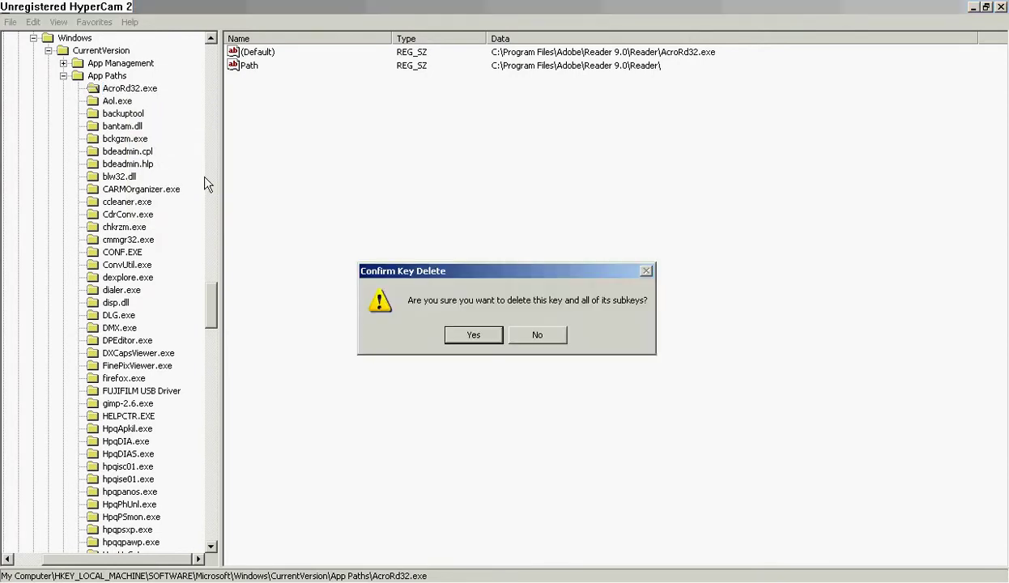
left_click(460, 331)
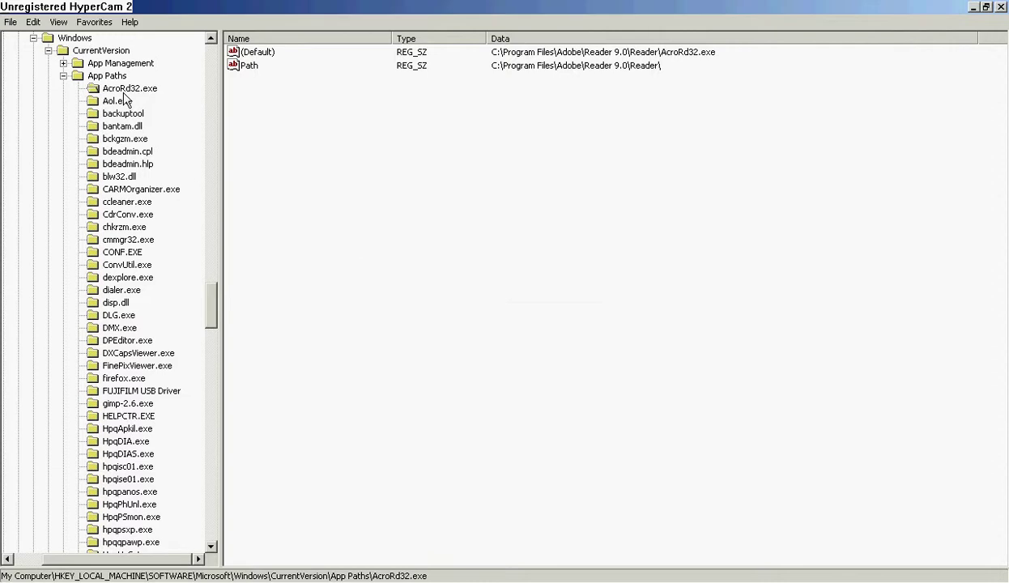
left_click(130, 114)
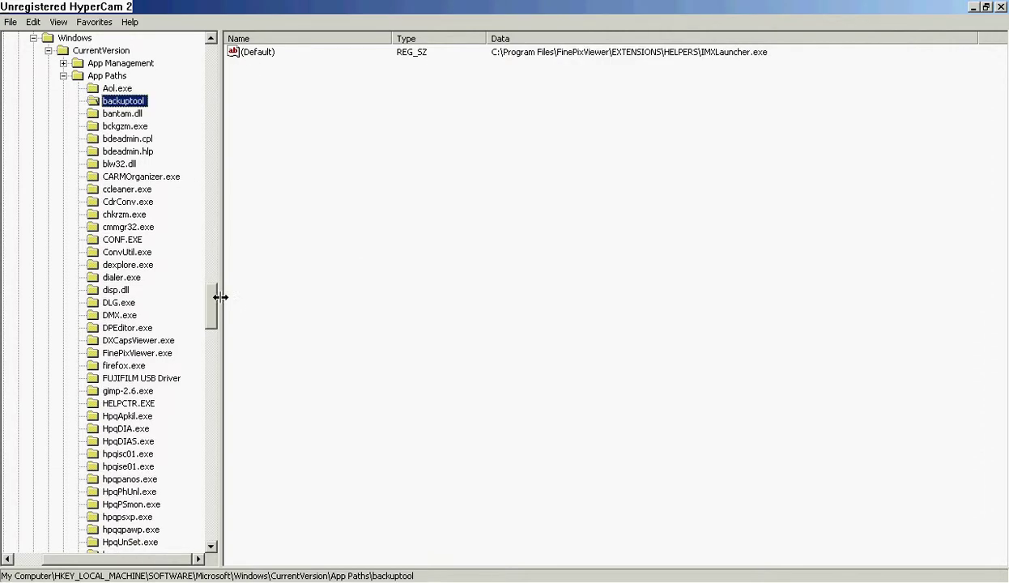
Step: Delete the Aol.exe key under App Paths and confirm the deletion
left_click(117, 88)
right_click(117, 88)
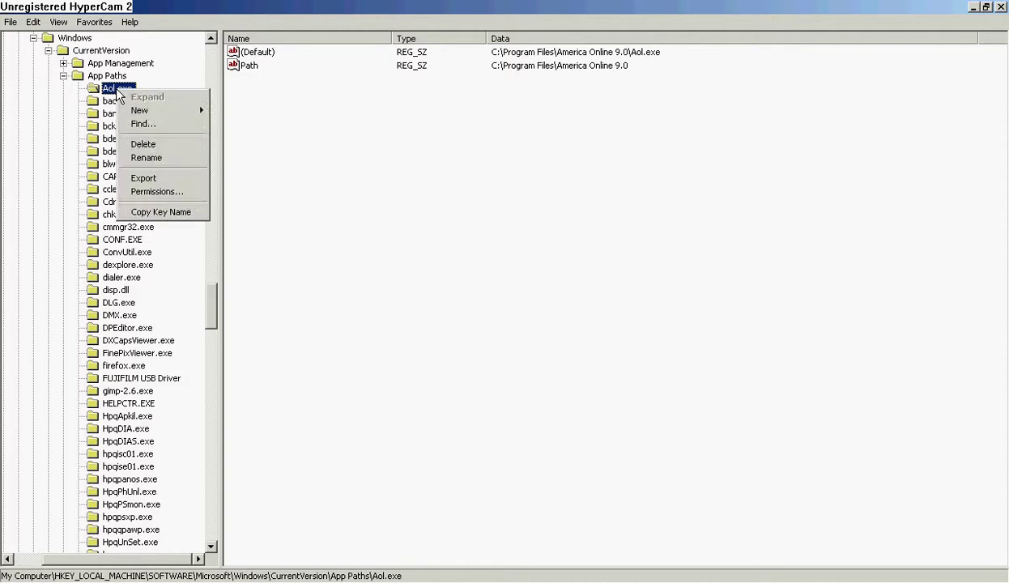
left_click(144, 144)
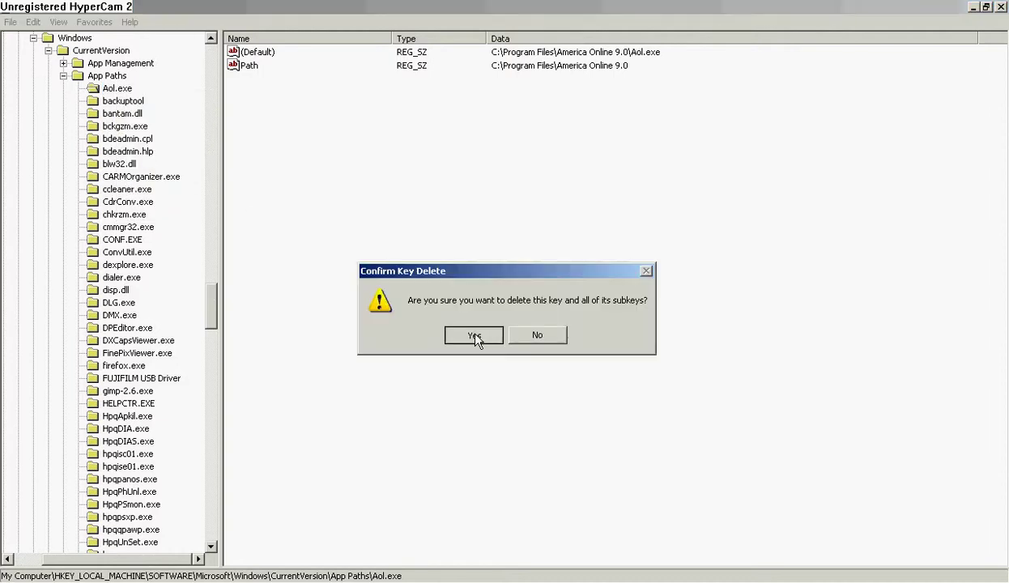
left_click(474, 337)
Step: Try to launch aol by name through Run to test the key deletion, and close the dialogs
key("super")
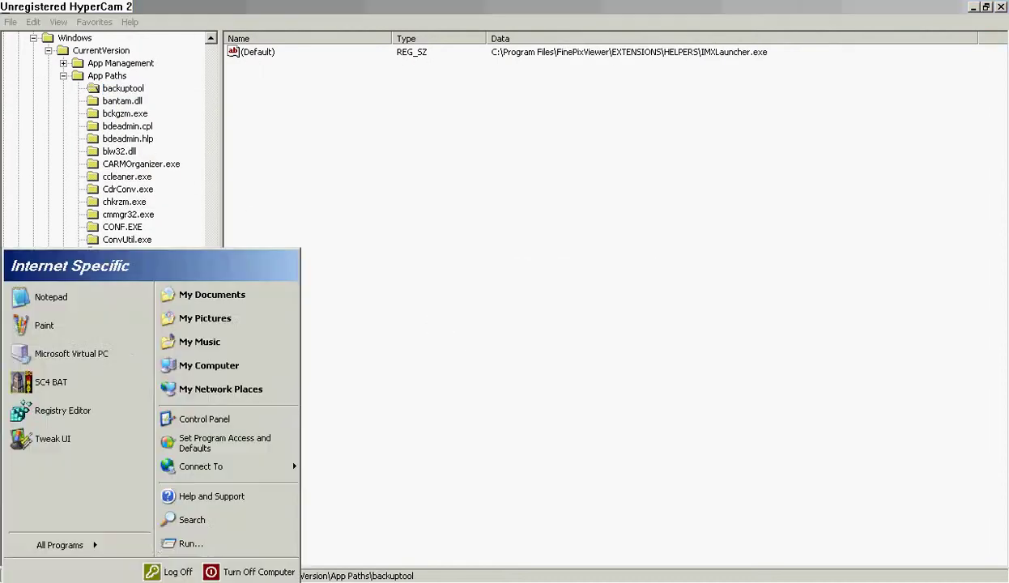
left_click(162, 543)
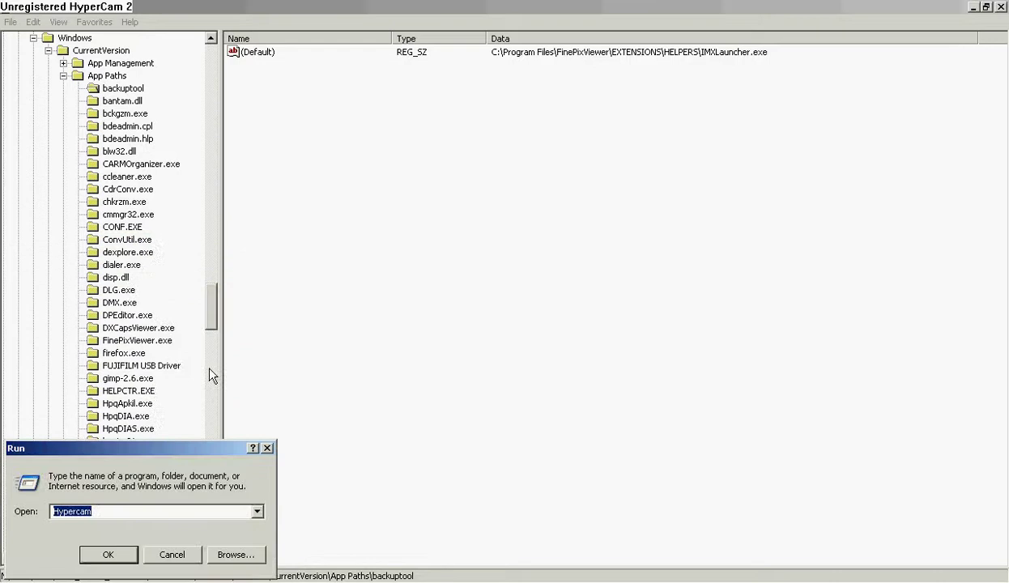
type("aol")
key("Return")
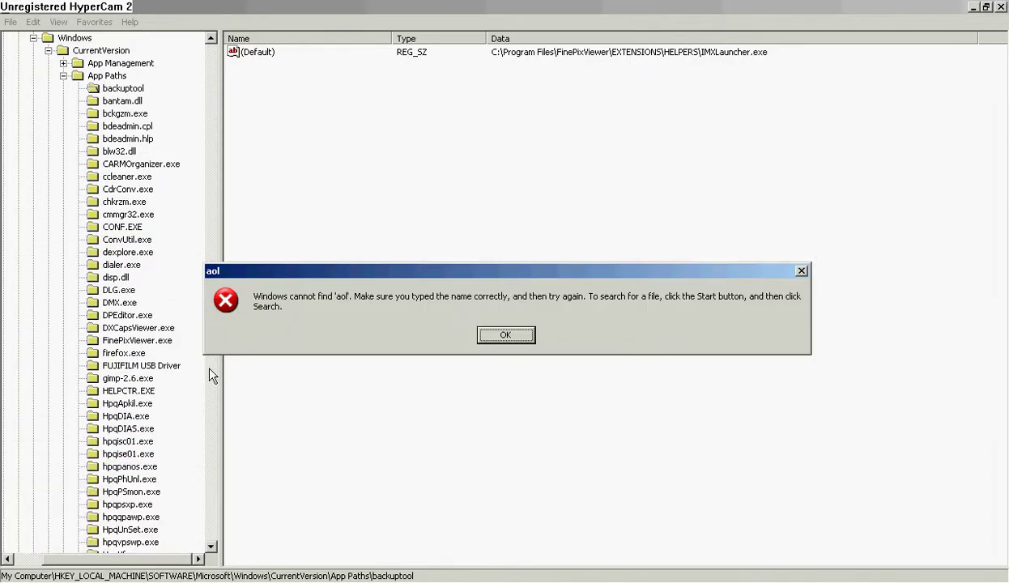
left_click(498, 334)
left_click(175, 553)
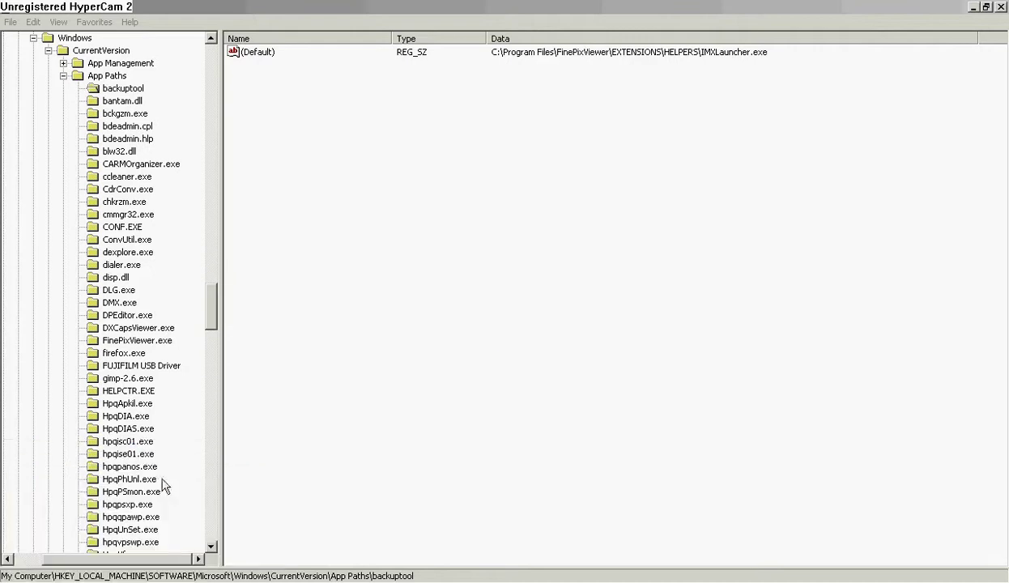
left_click(113, 89)
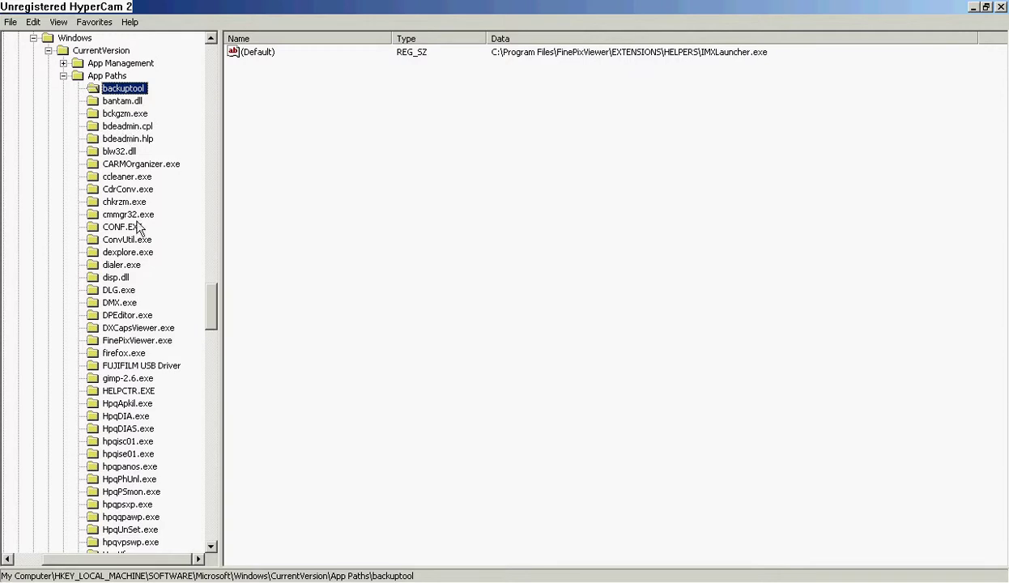
scroll(119, 246, "down", 1)
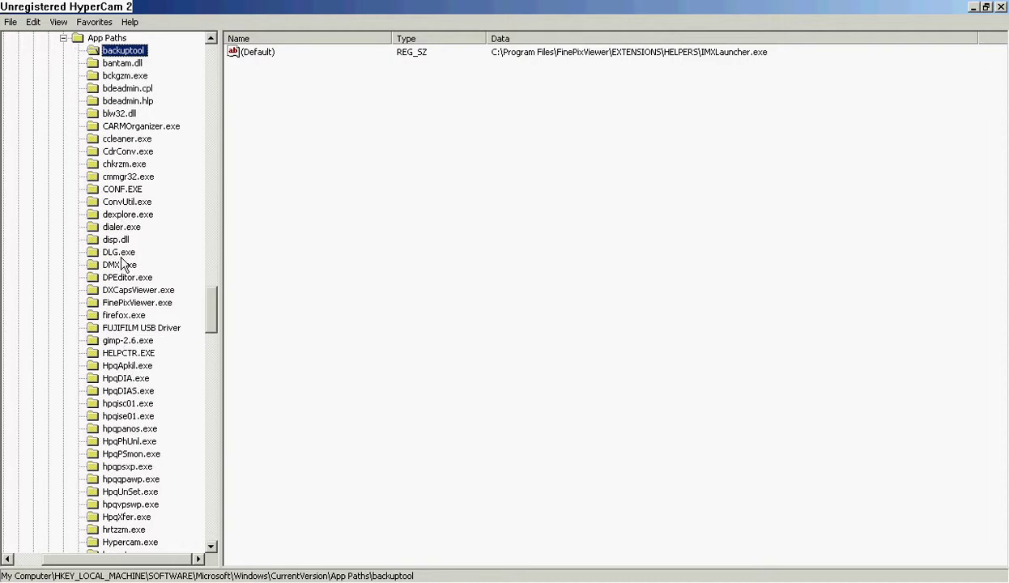
scroll(119, 245, "up", 1)
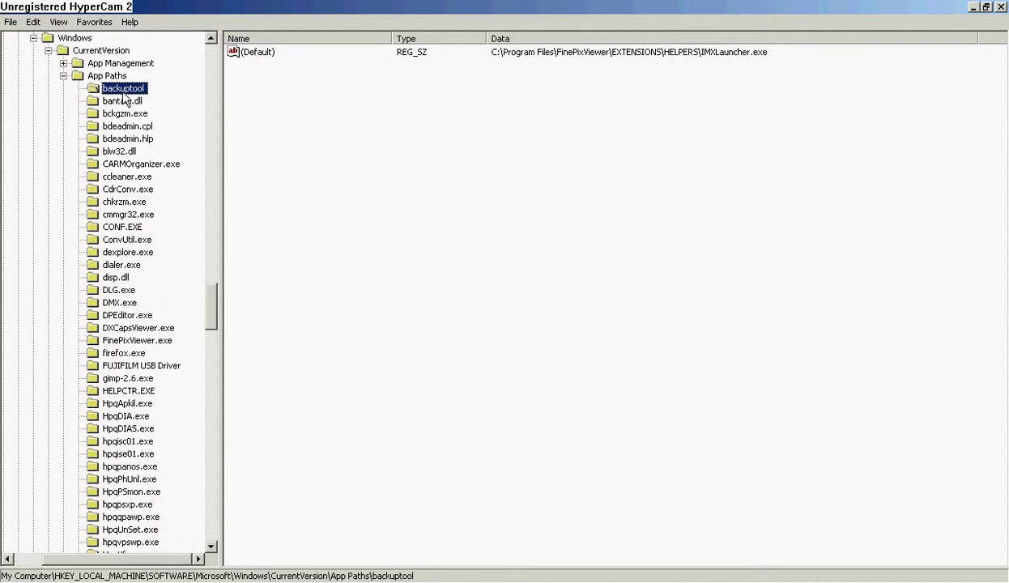